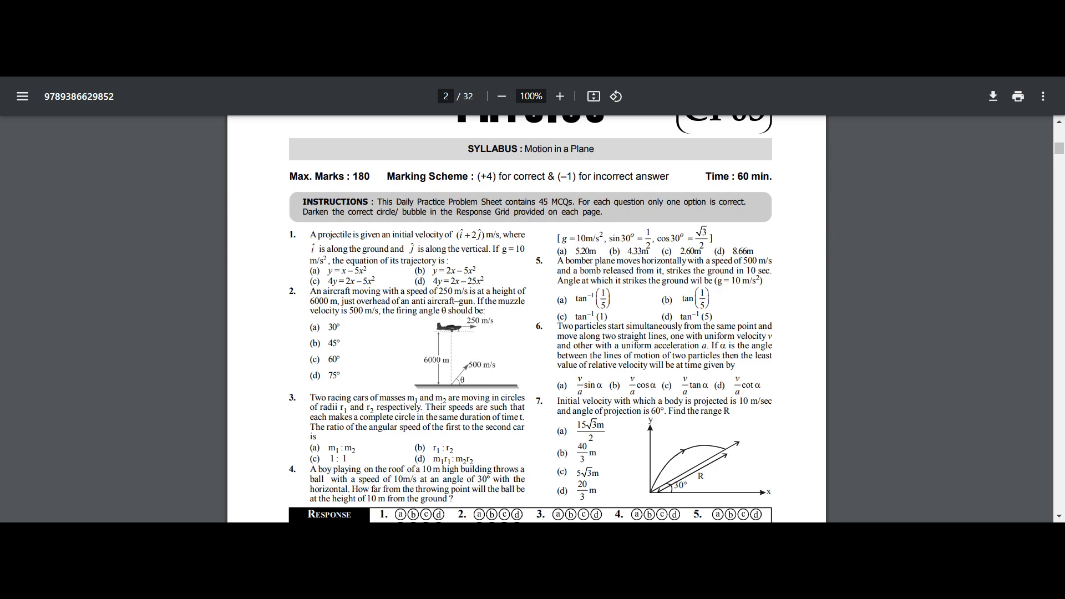
Look over the physics question PDF, then view the teacher registration form and the OTP login page of pdfmock.
scroll(539, 331, "down", 14)
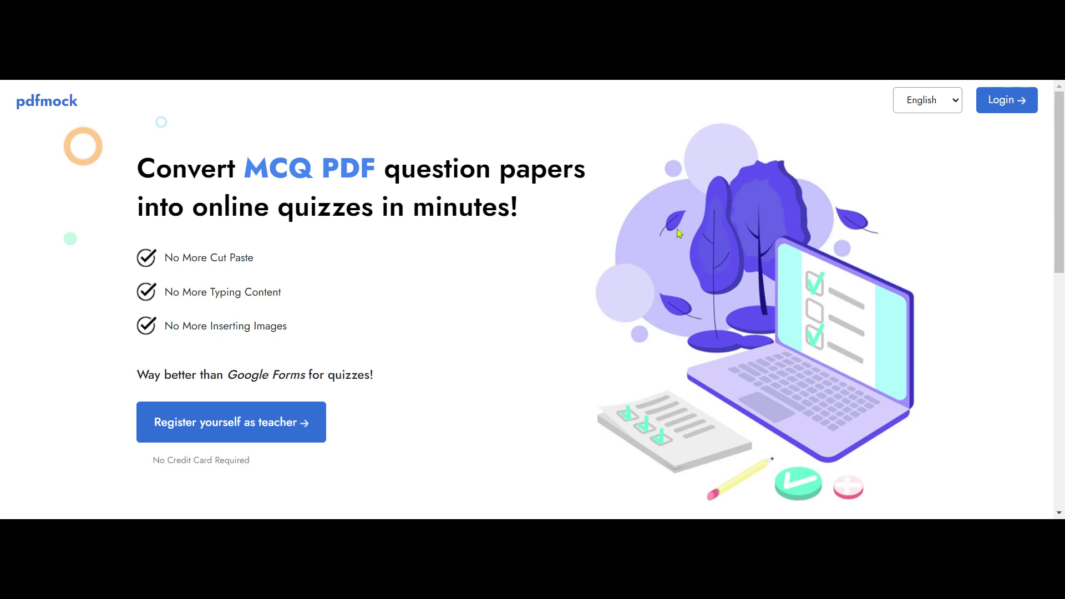
left_click(205, 430)
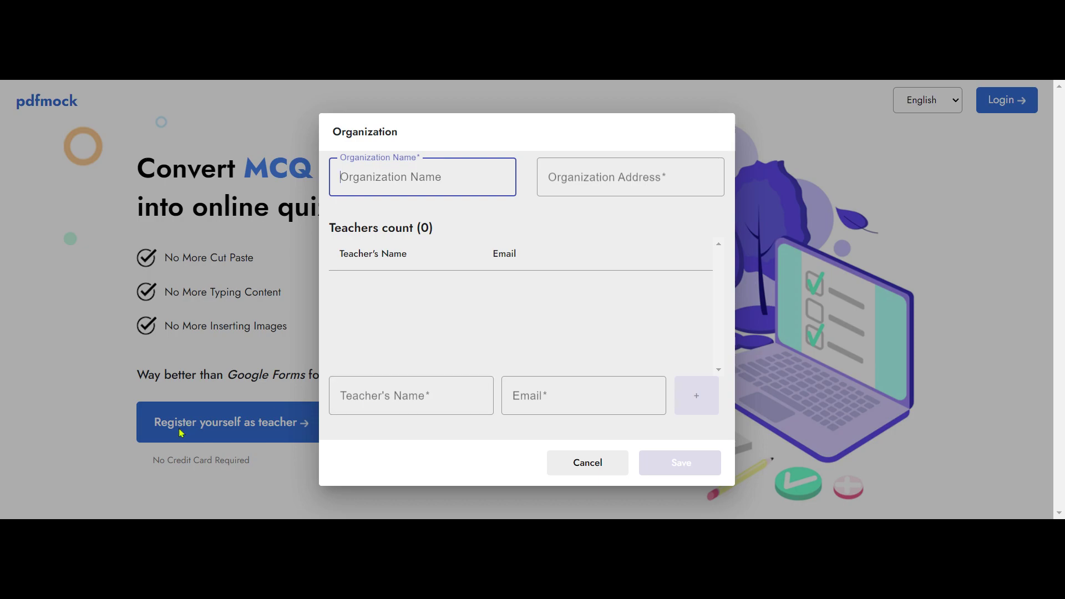
left_click(567, 469)
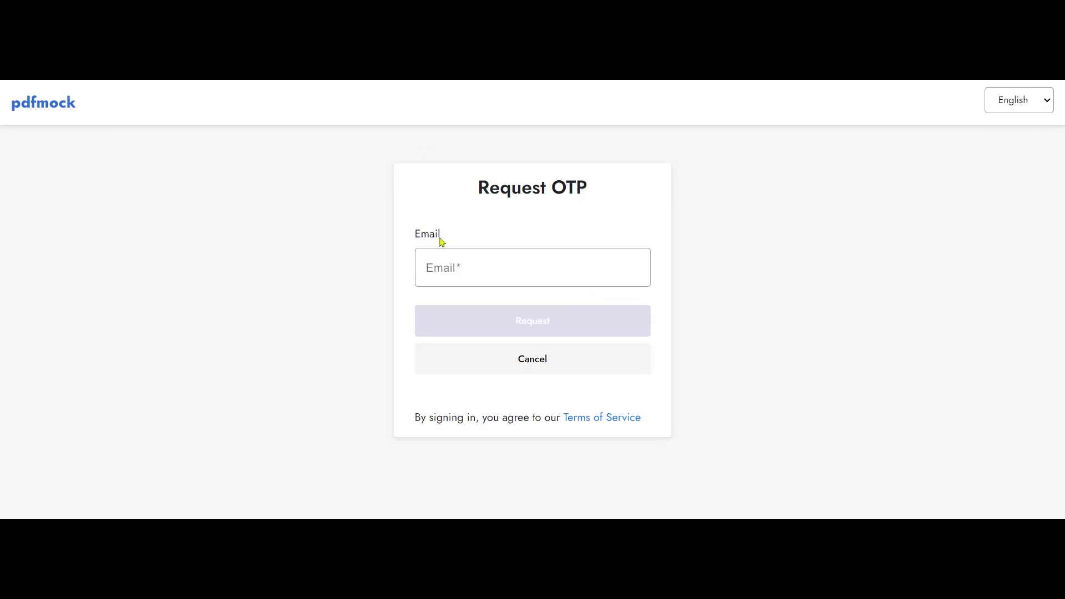
left_click(450, 269)
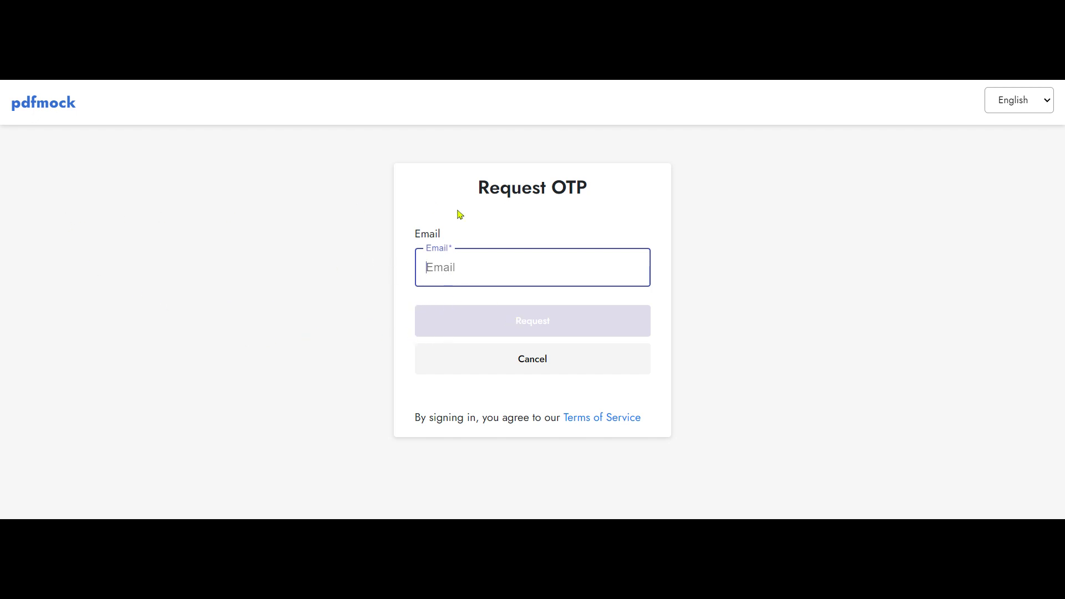
left_click(872, 83)
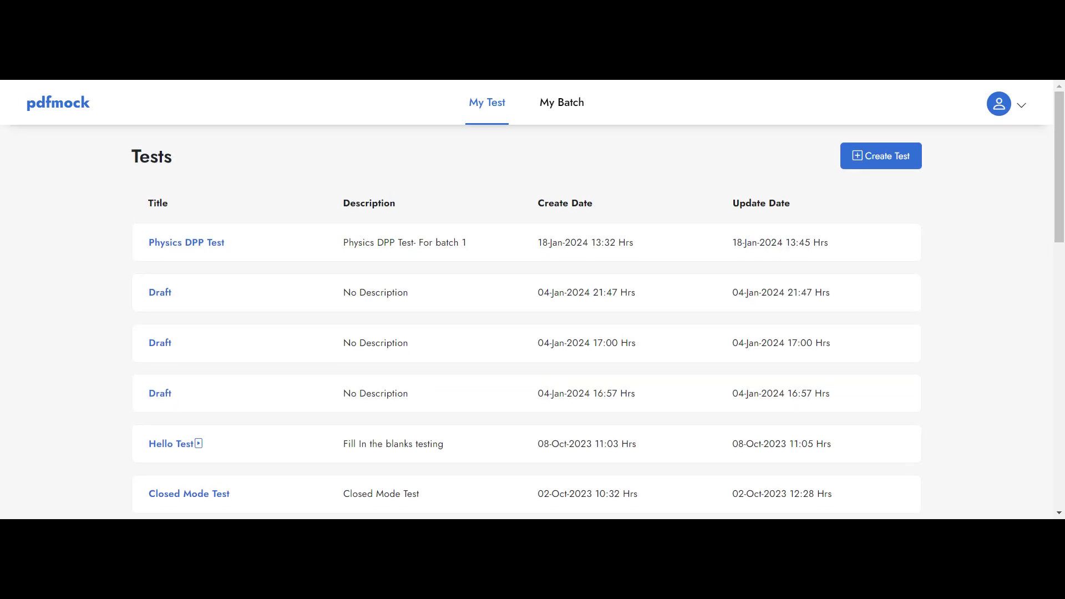
Look through the list of existing tests and the list of student batches.
scroll(342, 304, "down", 3)
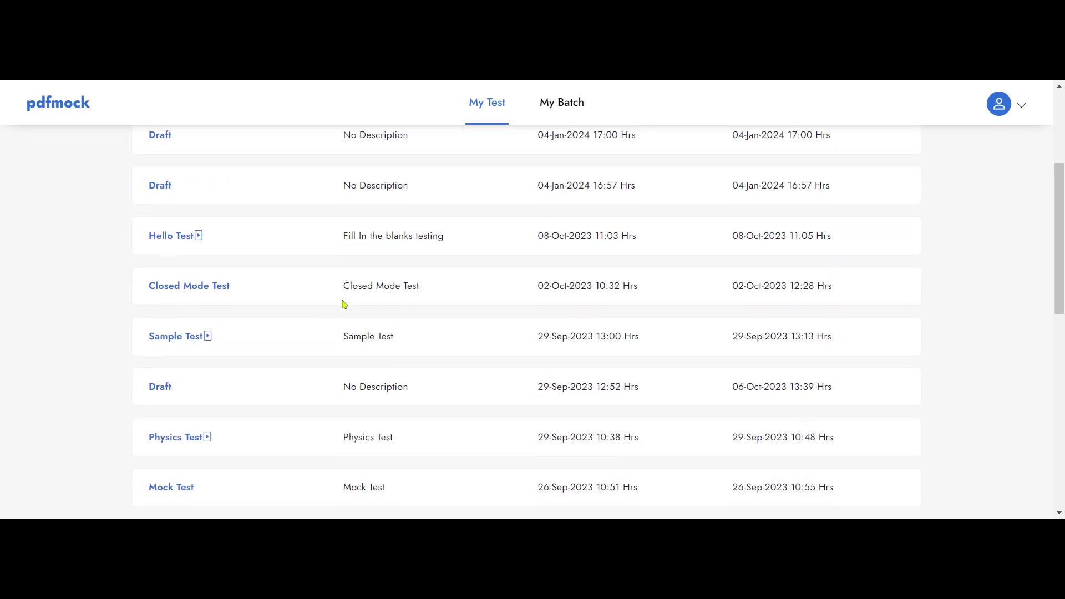
scroll(332, 308, "up", 3)
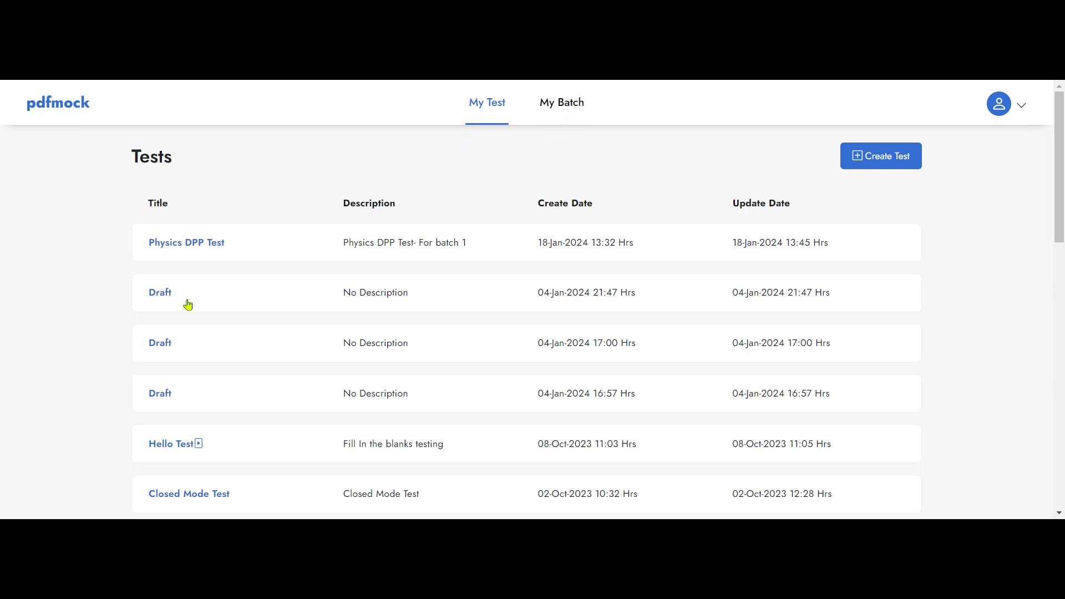
scroll(269, 310, "down", 12)
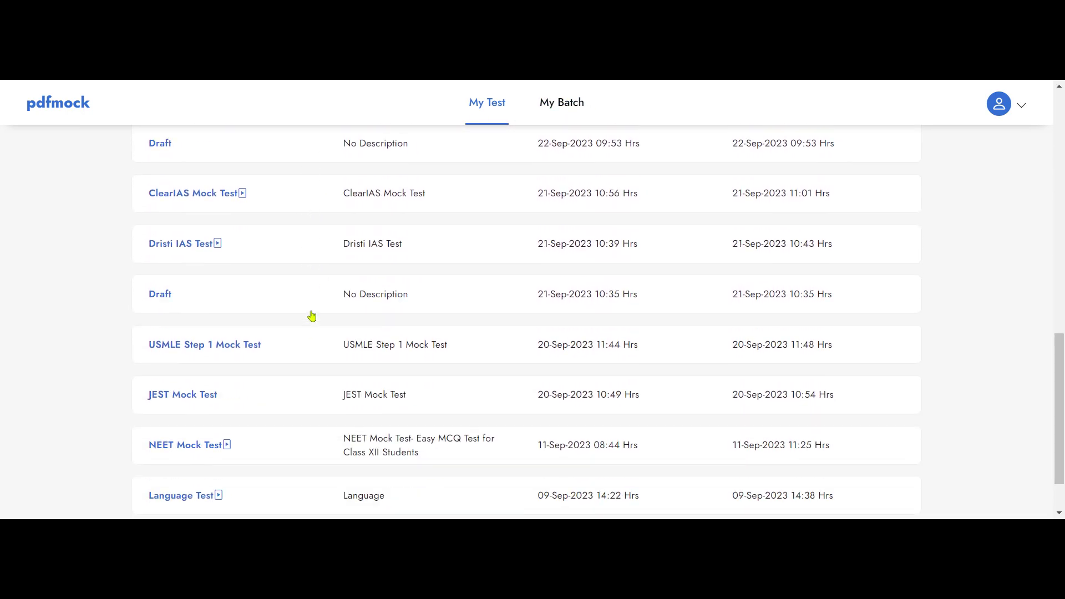
scroll(311, 316, "up", 12)
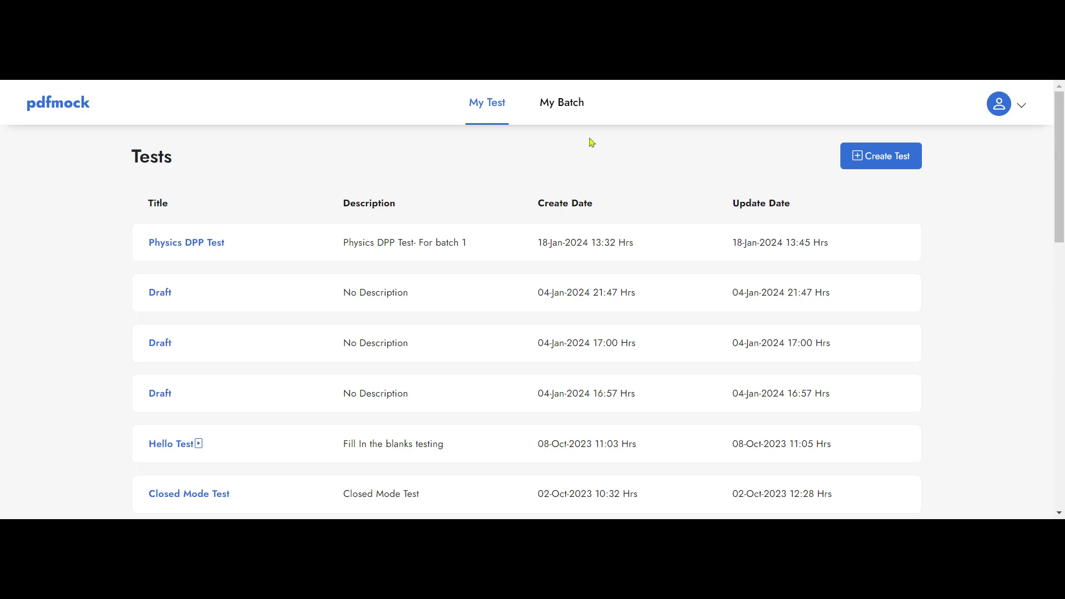
left_click(560, 109)
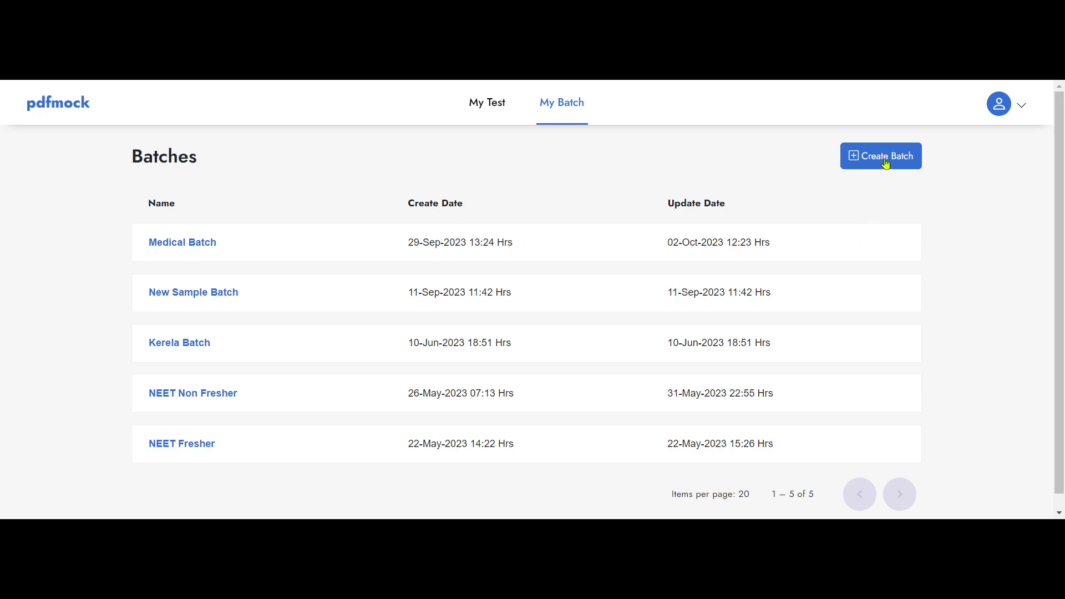
left_click(486, 117)
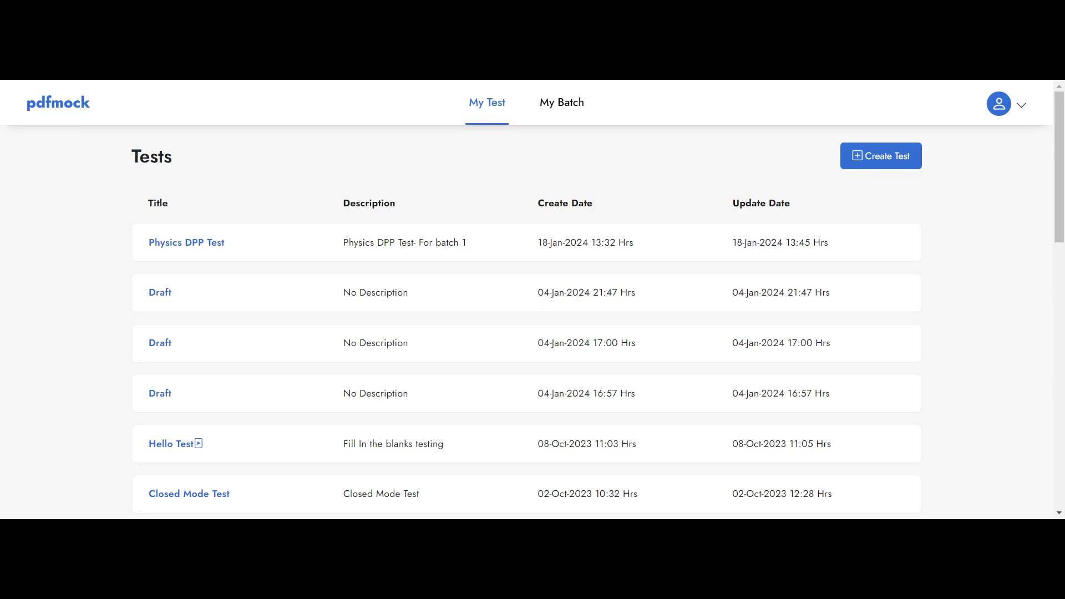
Create a new test from the Physics DPP PDF and look through its question pages.
left_click(881, 156)
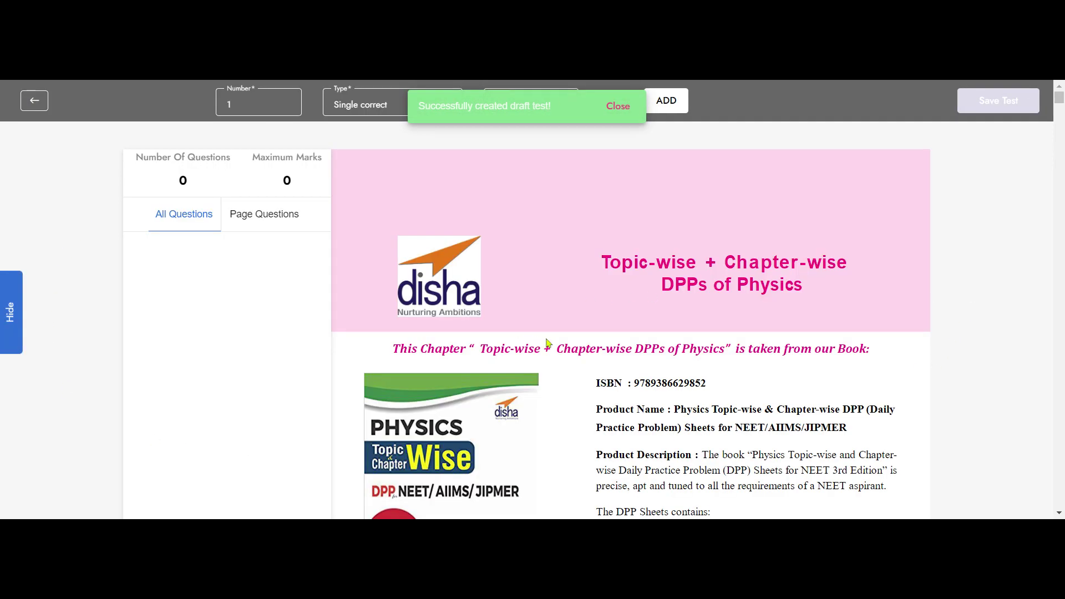
scroll(572, 333, "down", 5)
scroll(572, 334, "down", 10)
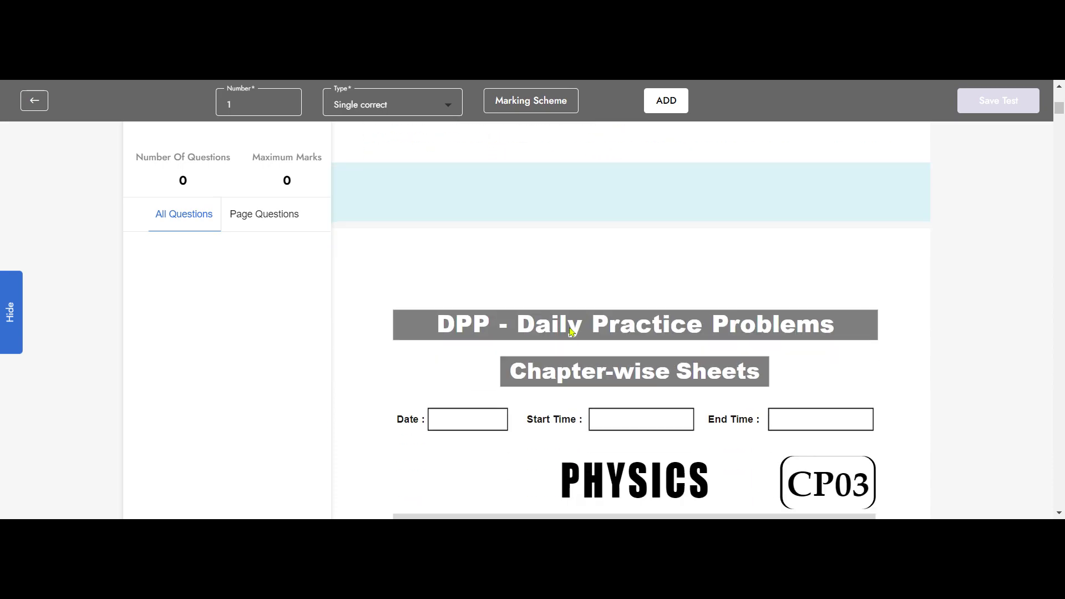
scroll(583, 330, "down", 1)
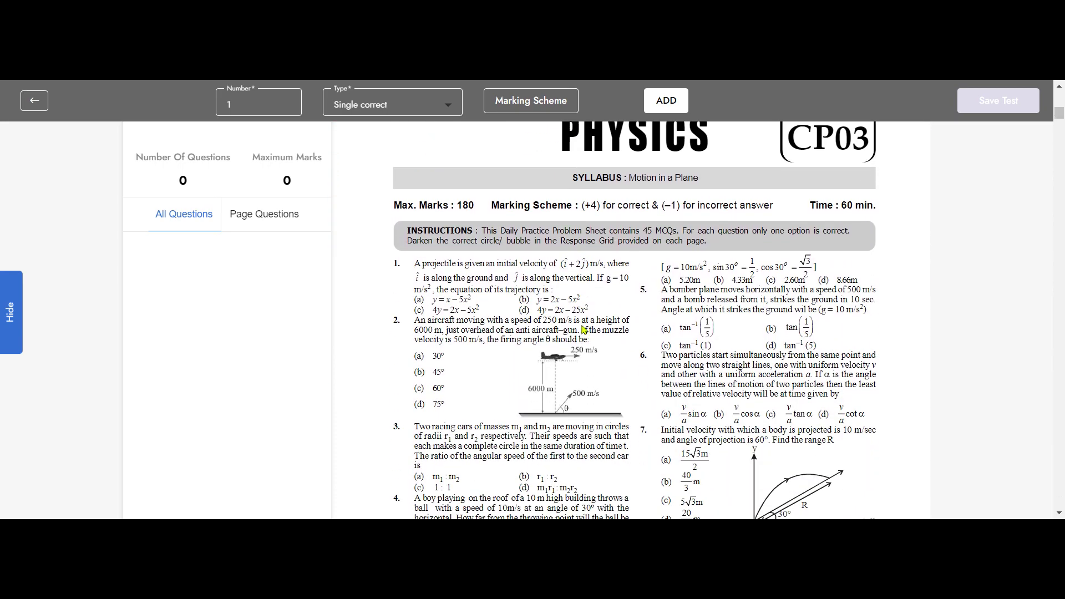
scroll(584, 328, "down", 2)
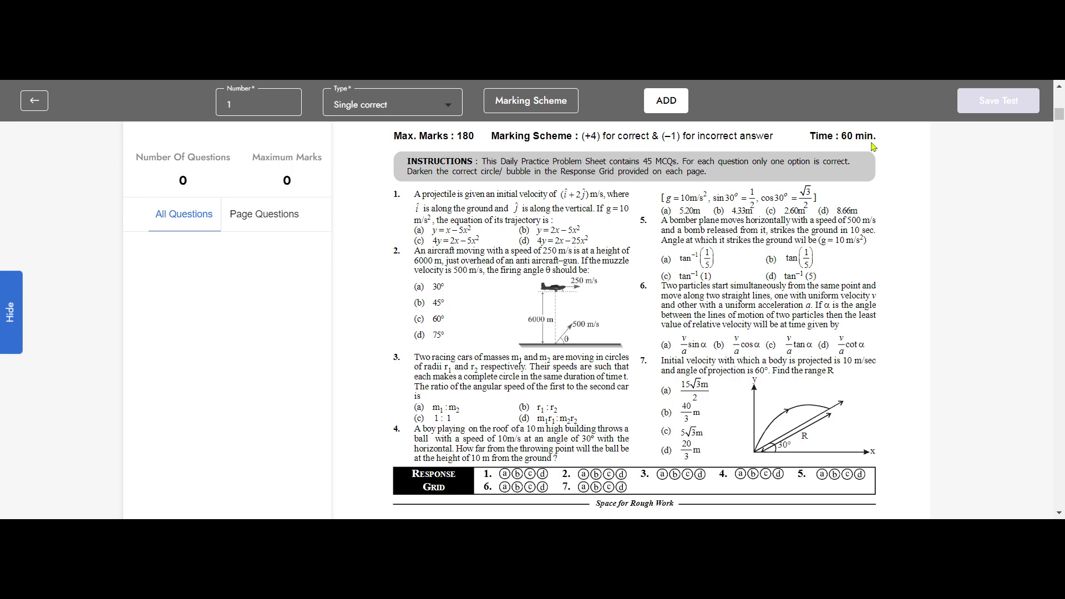
scroll(600, 291, "down", 5)
scroll(600, 292, "down", 5)
scroll(598, 300, "up", 11)
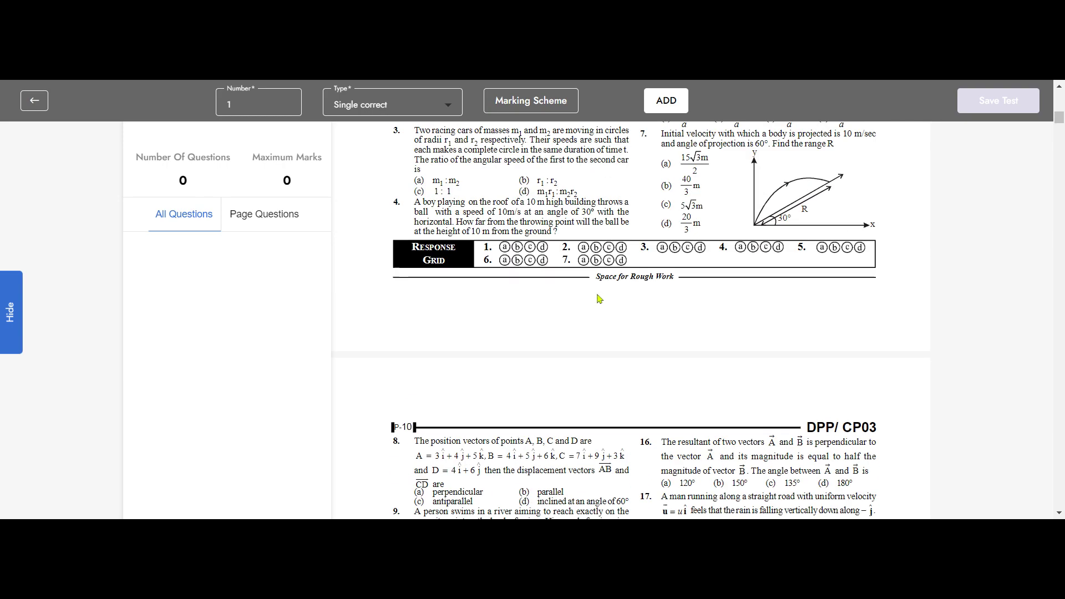
scroll(600, 309, "down", 1)
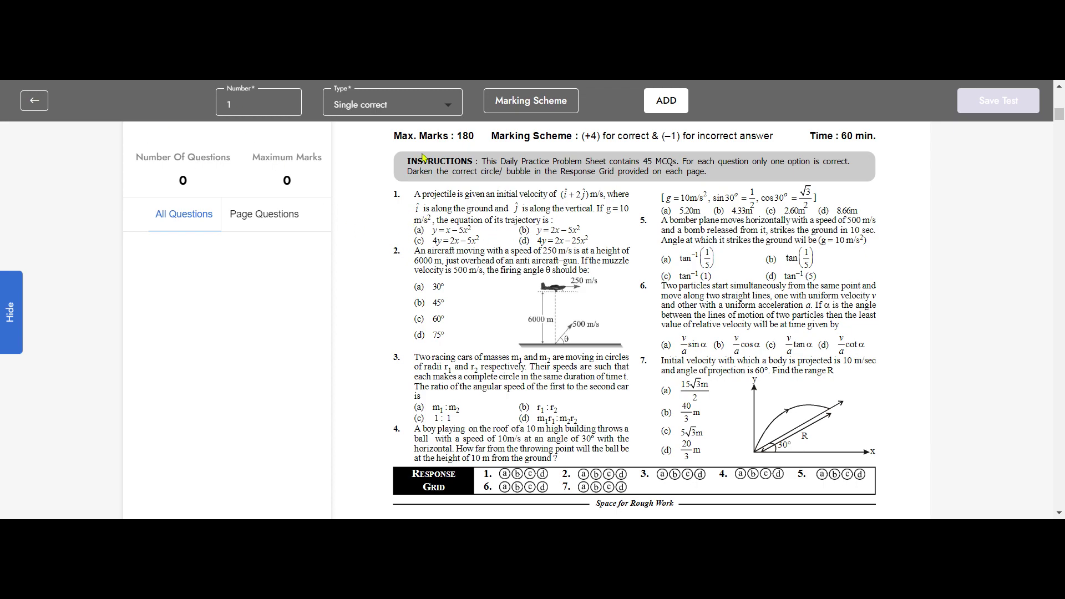
Keep the question type at Single correct and set the marking scheme to 4 for a correct and -1 for an incorrect answer.
left_click(442, 105)
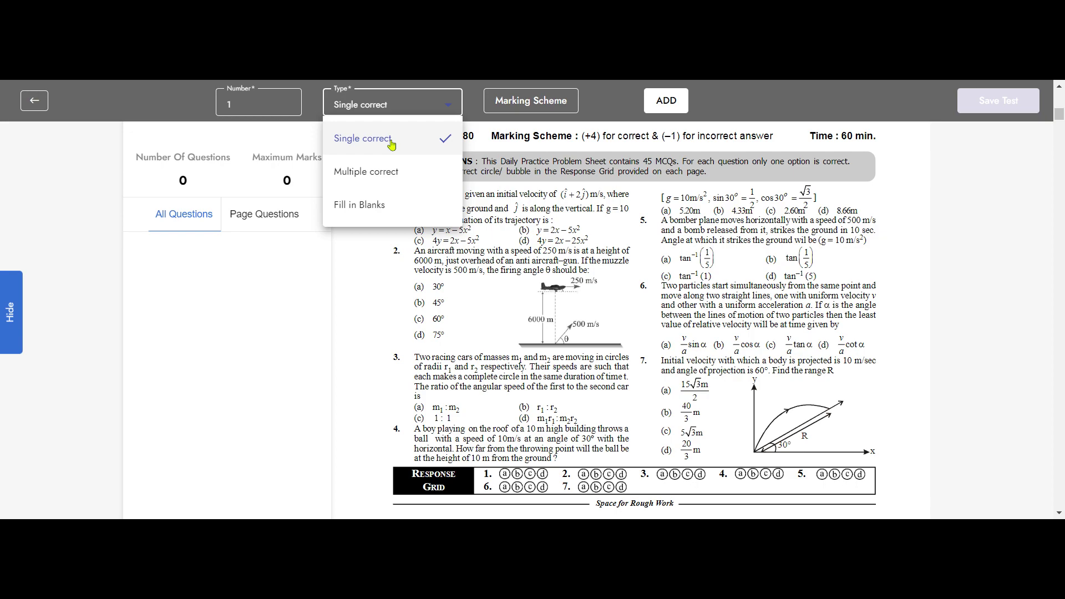
left_click(535, 207)
left_click(549, 103)
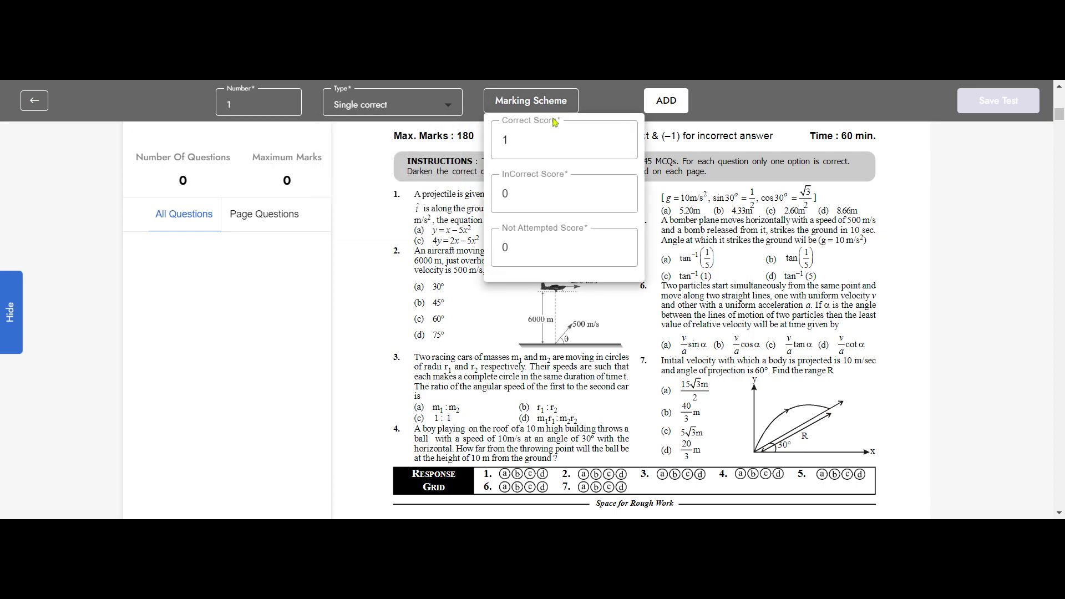
left_click(622, 136)
left_click(621, 136)
left_click(622, 136)
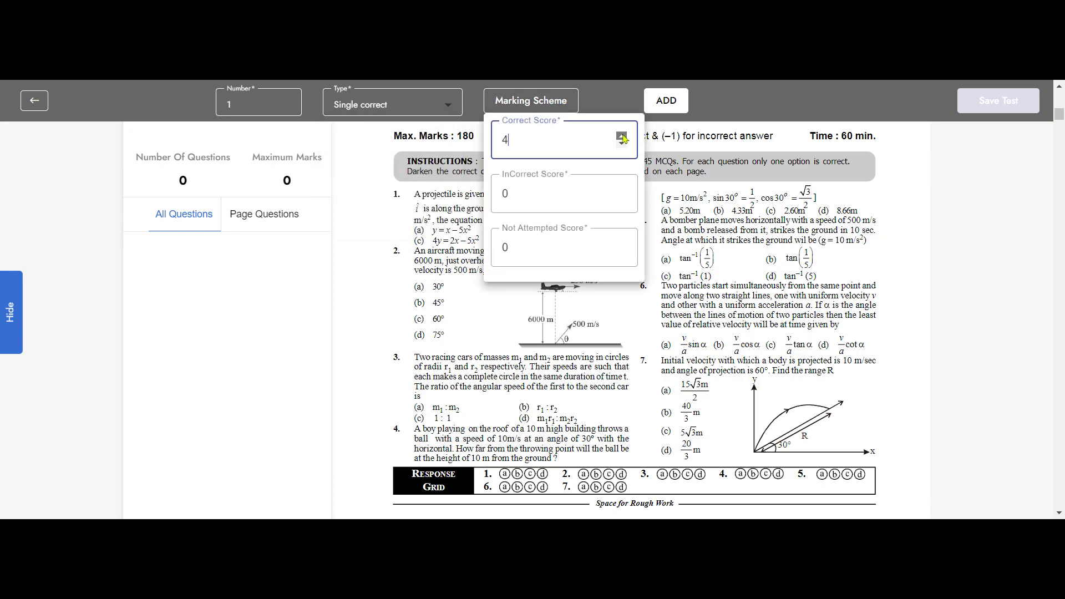
left_click(622, 198)
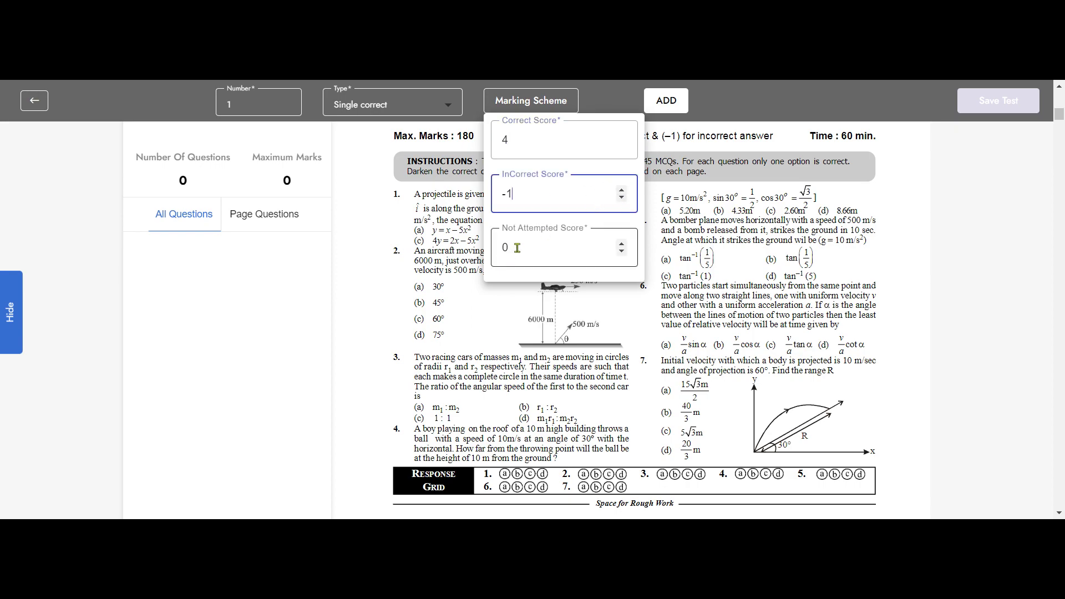
left_click(381, 267)
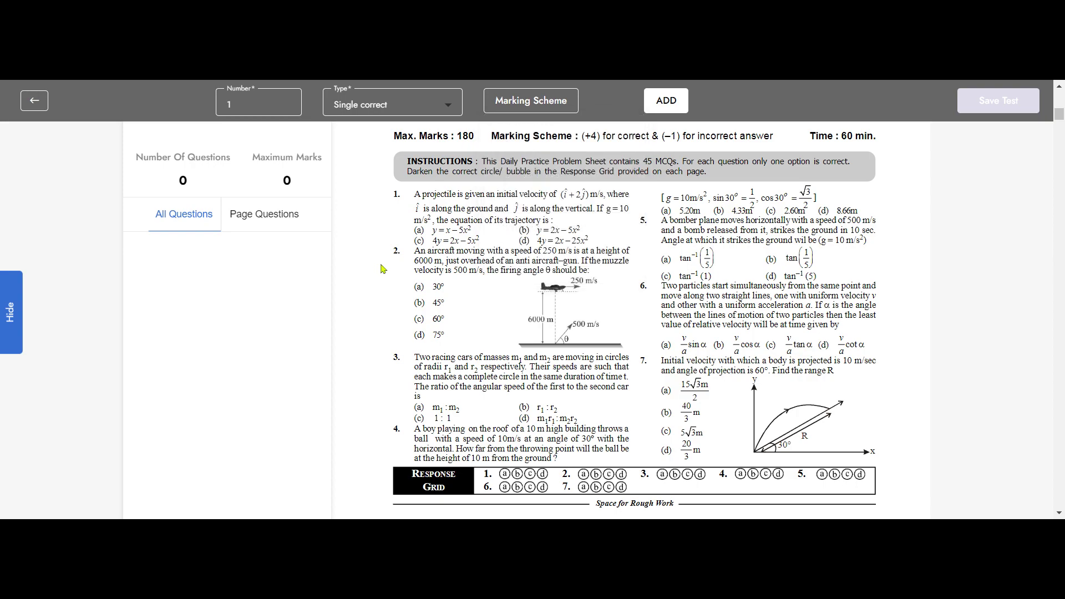
Add question 1, placing answer markers on its options (a) to (d) and marking (b) as correct.
left_click(668, 104)
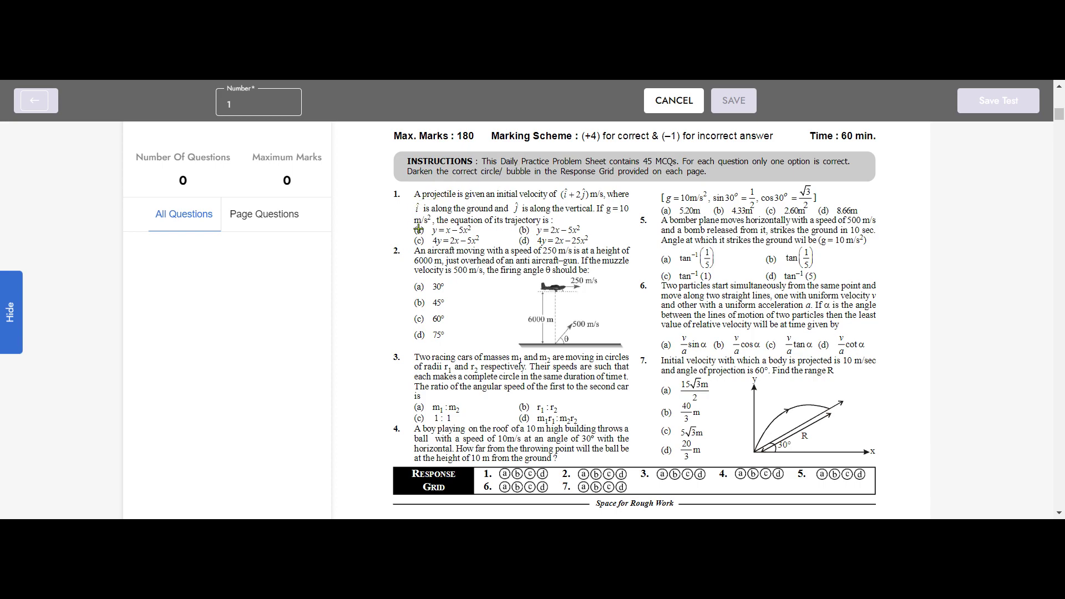
left_click(523, 229)
left_click(418, 240)
left_click(524, 240)
left_click(524, 232)
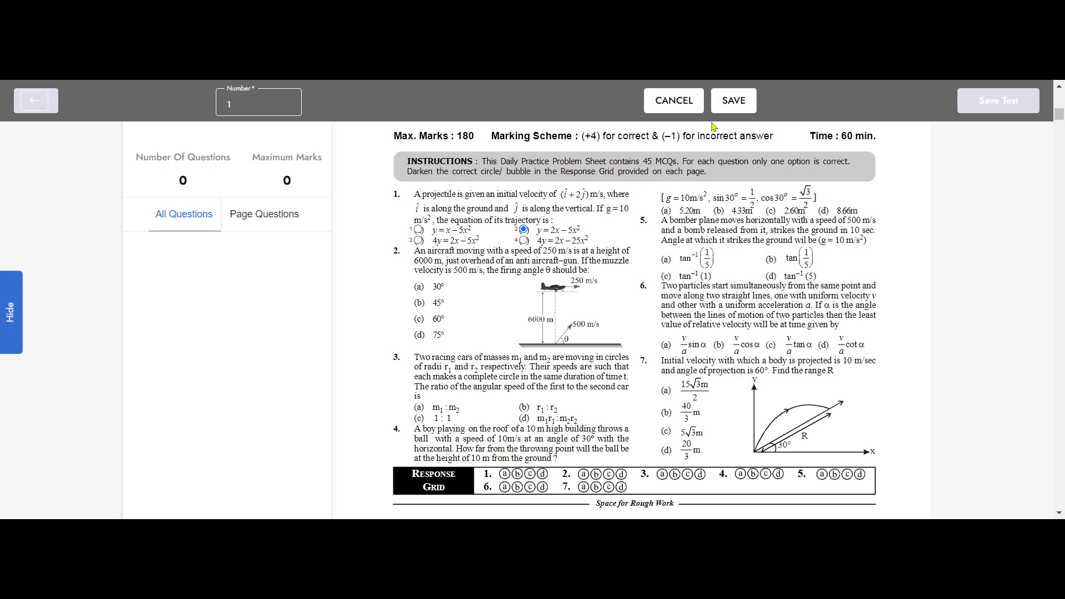
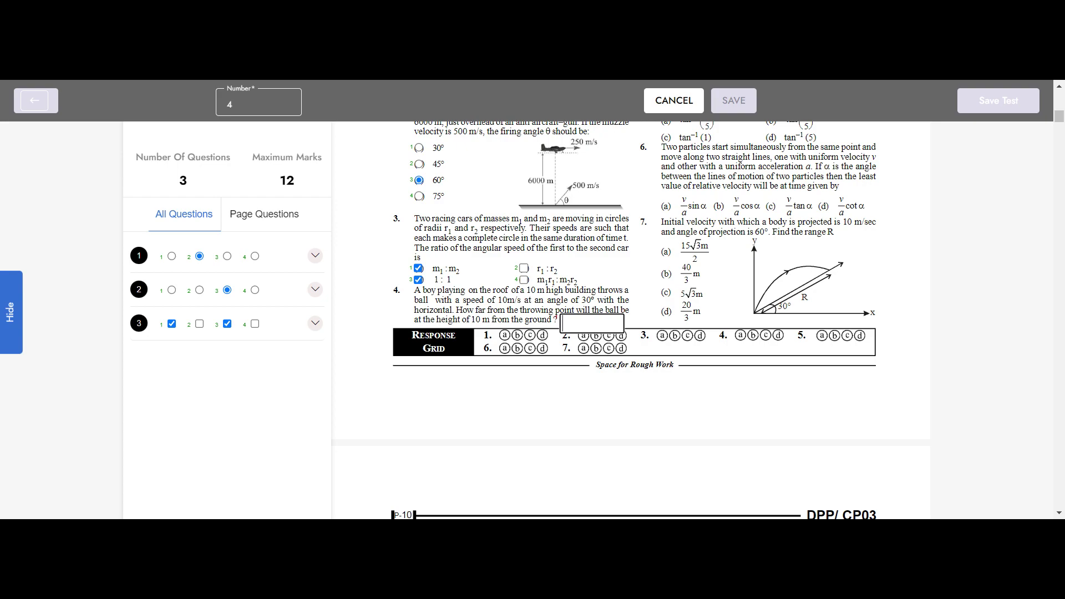
Enter 9.8 as the fill-in-the-blank answer of question 4 and save the question.
type("9")
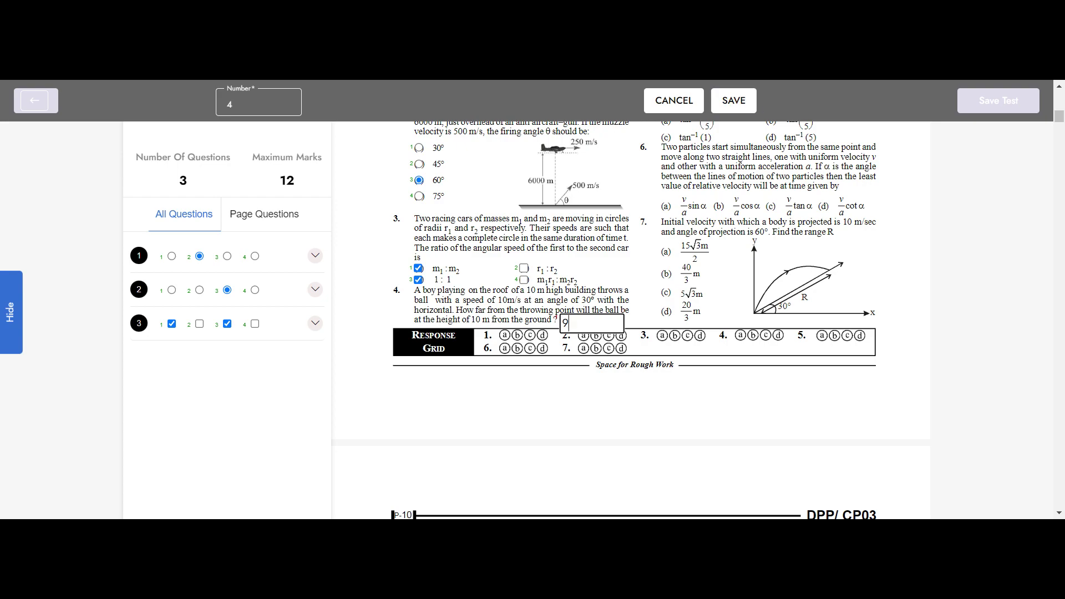
type(".8")
left_click(737, 100)
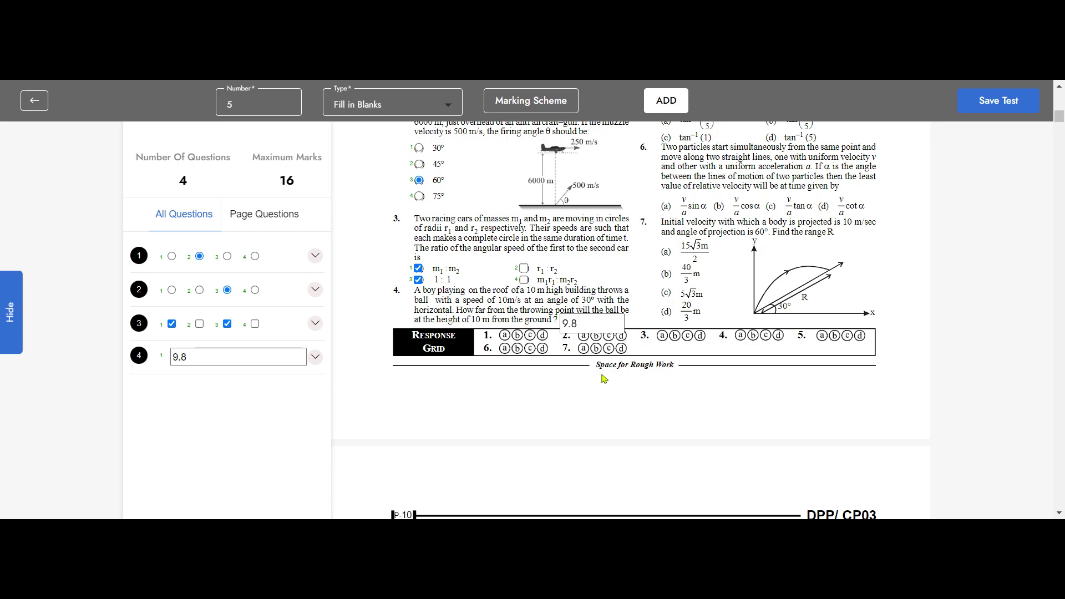
Delete the fill-in-the-blank question 4 from the test.
scroll(651, 369, "up", 3)
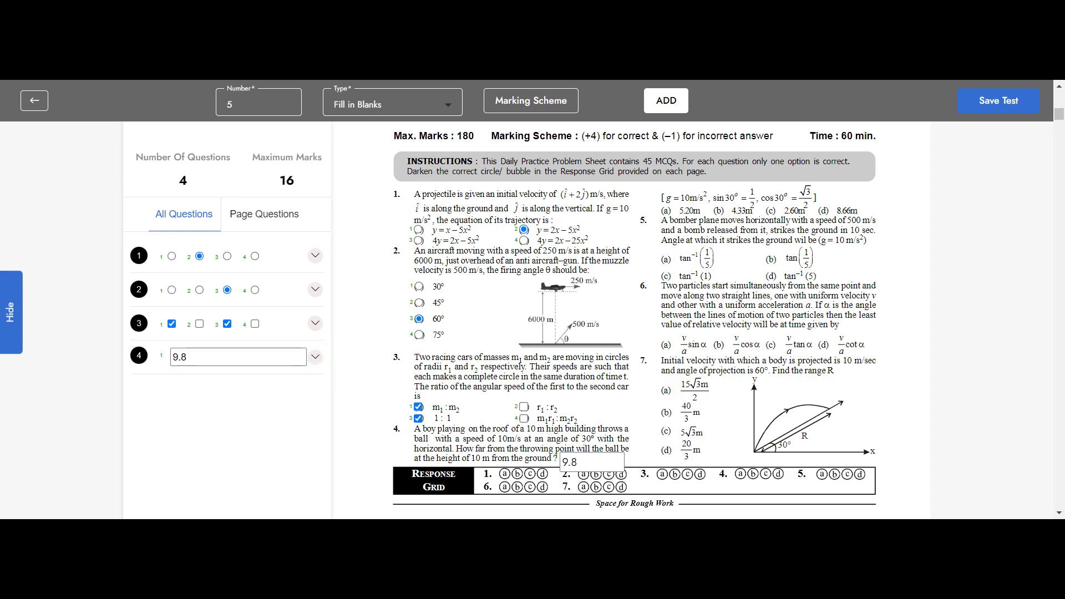
left_click(315, 357)
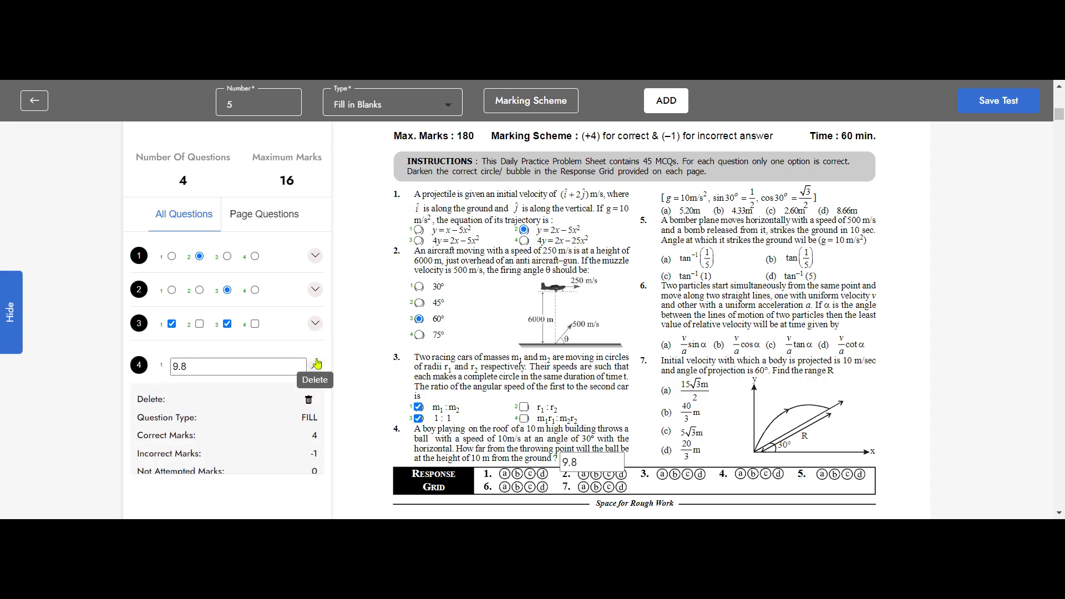
left_click(309, 401)
left_click(586, 338)
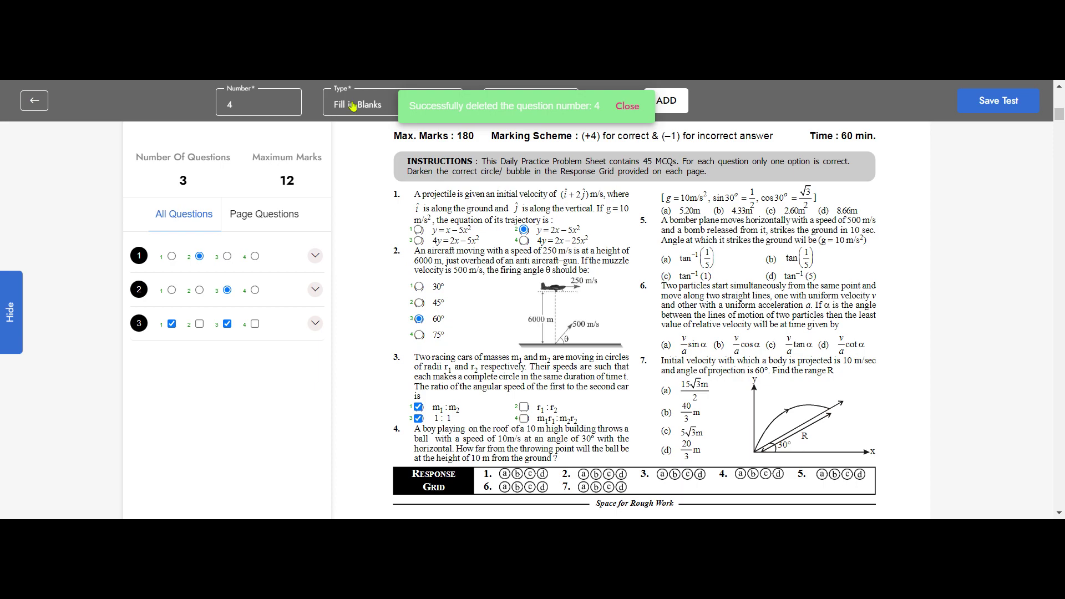
Add question 4 as Single correct, placing answer markers on its options (a) to (d), marking (a) as correct and saving it.
left_click(377, 107)
left_click(370, 142)
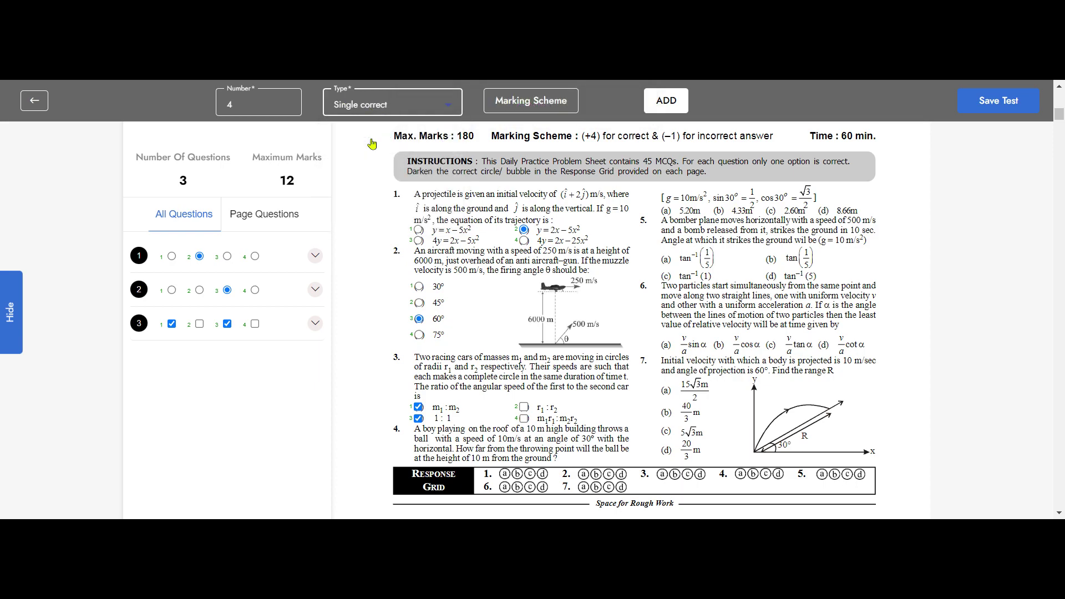
left_click(673, 105)
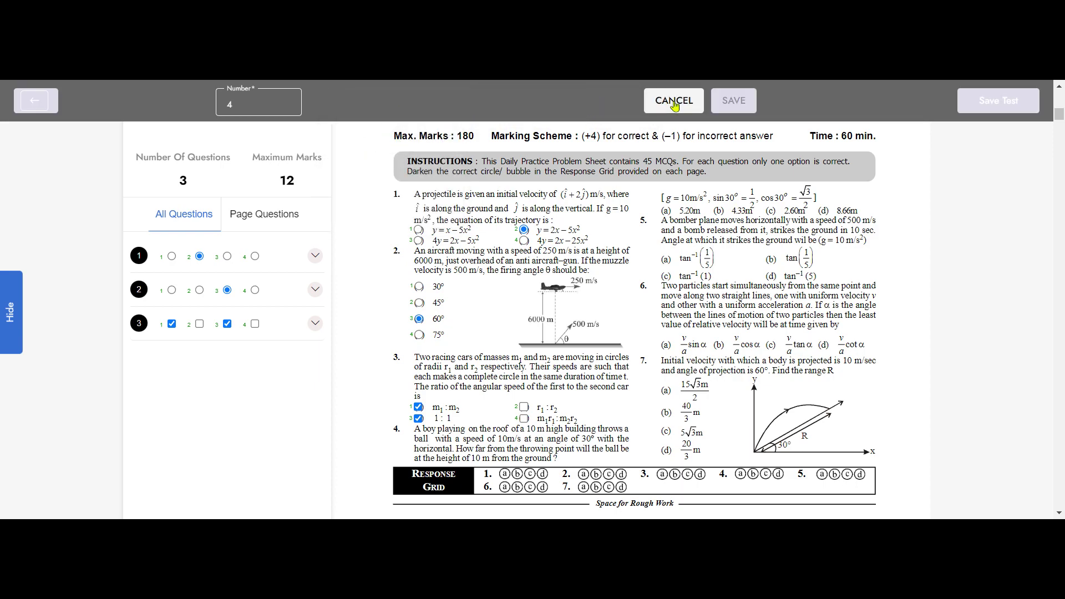
left_click(666, 210)
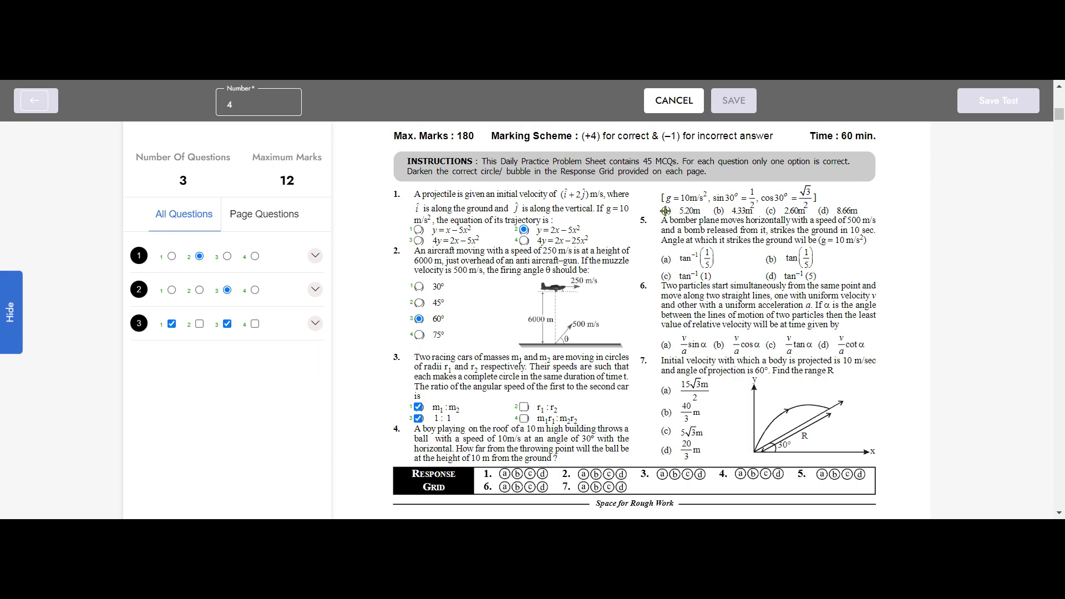
left_click(718, 211)
left_click(770, 210)
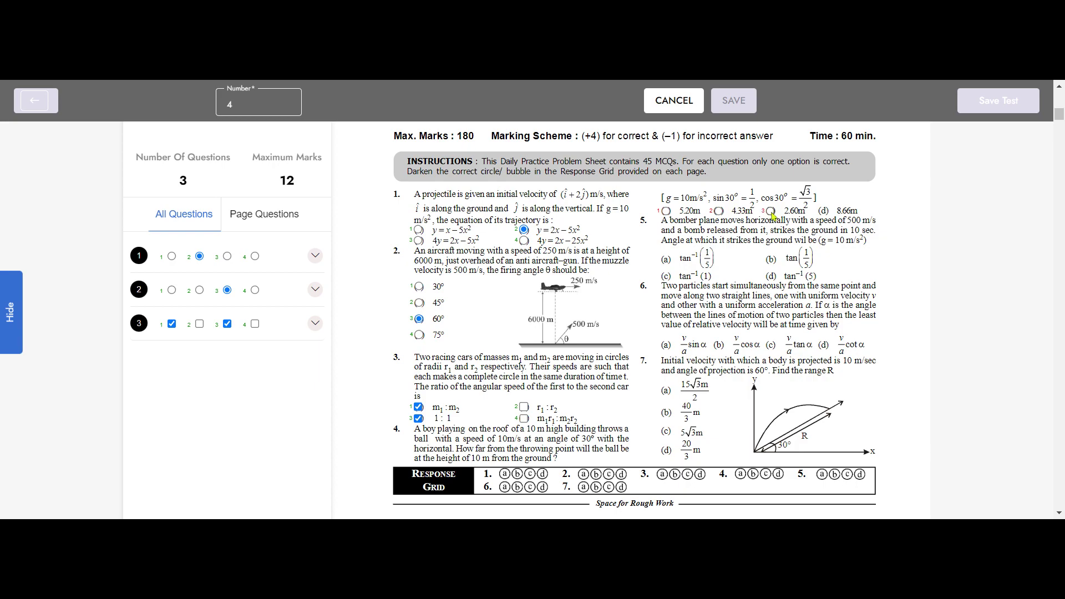
left_click(822, 210)
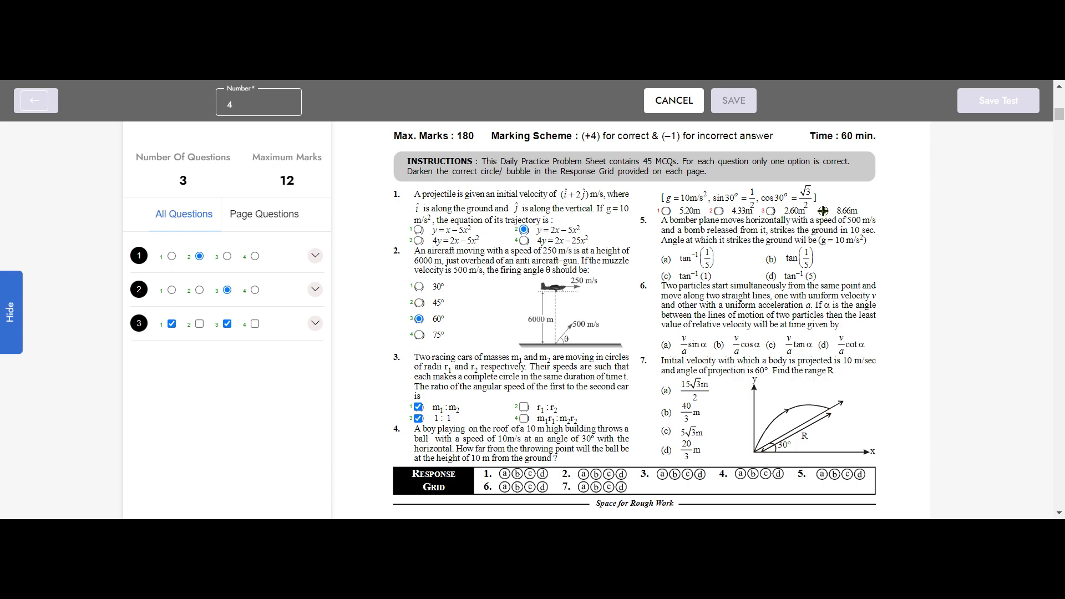
left_click(666, 211)
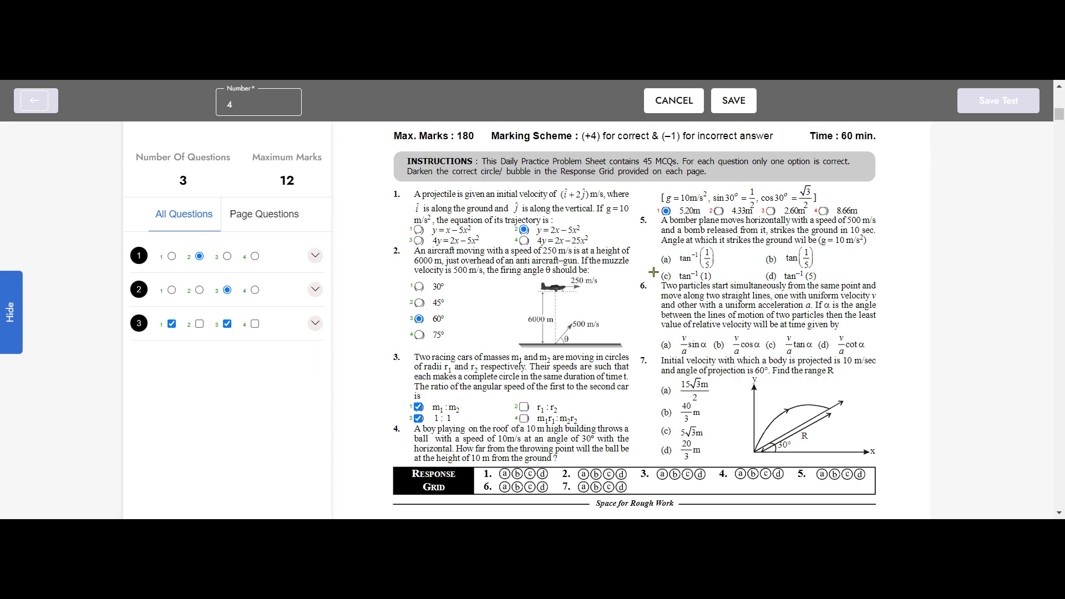
left_click(737, 104)
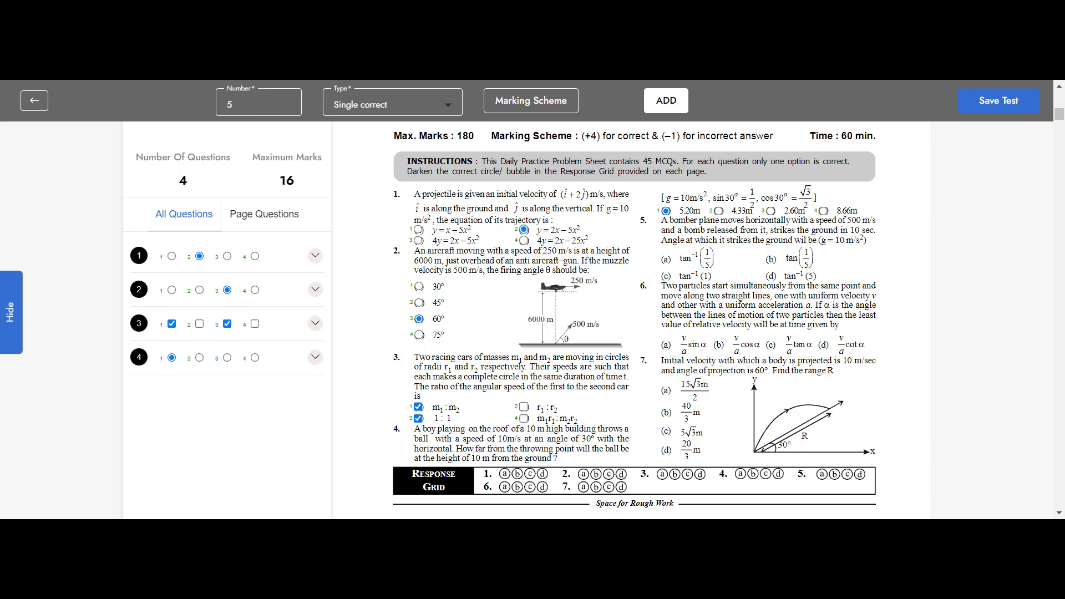
Start saving the test and enter "Physics Test for Students" as both its title and its description.
scroll(630, 303, "down", 6)
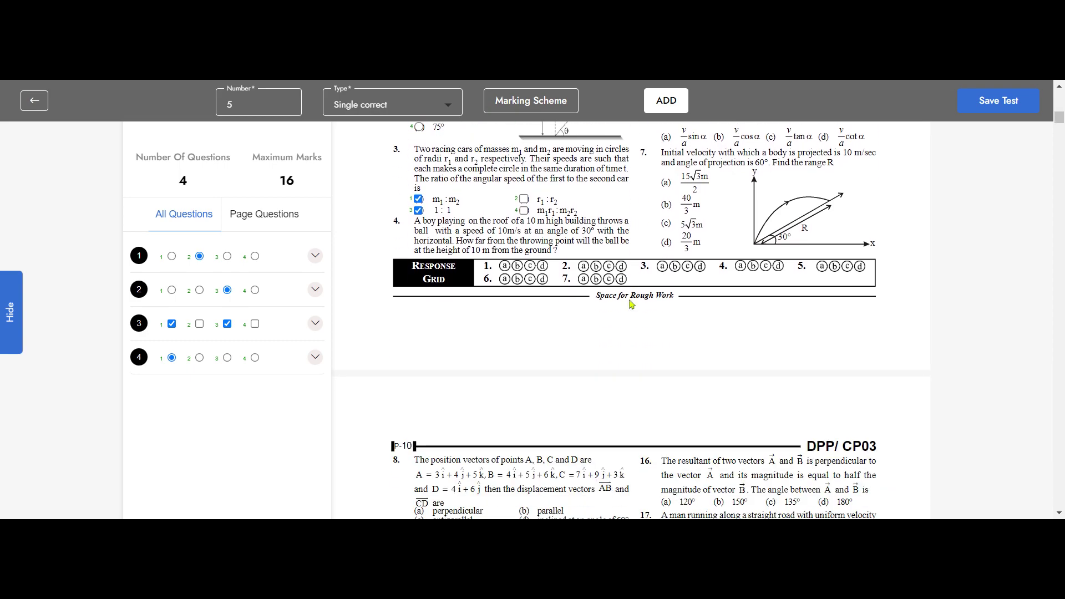
scroll(630, 304, "up", 8)
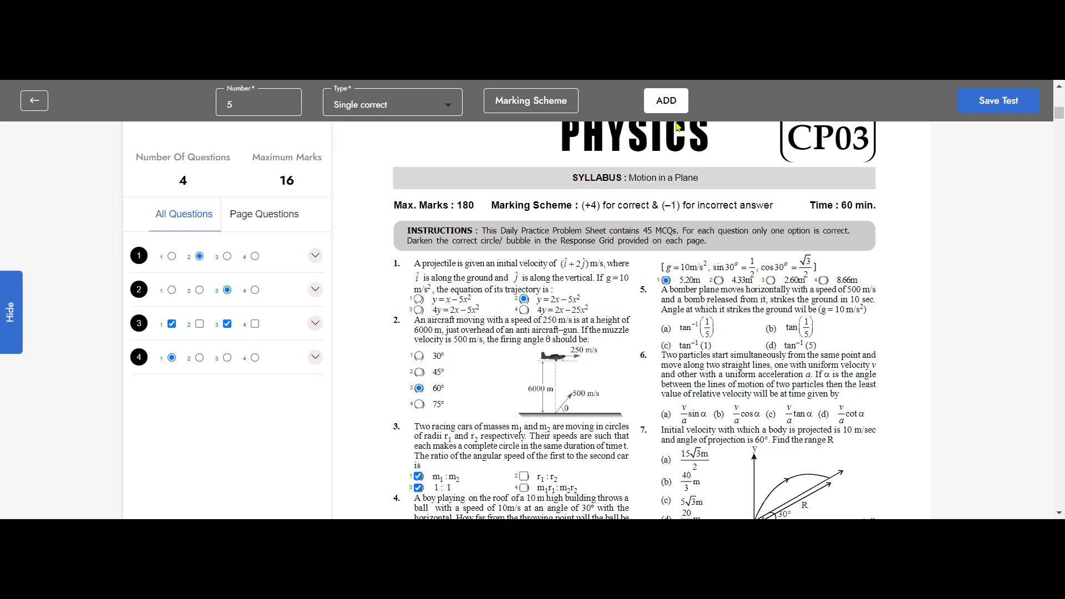
left_click(995, 105)
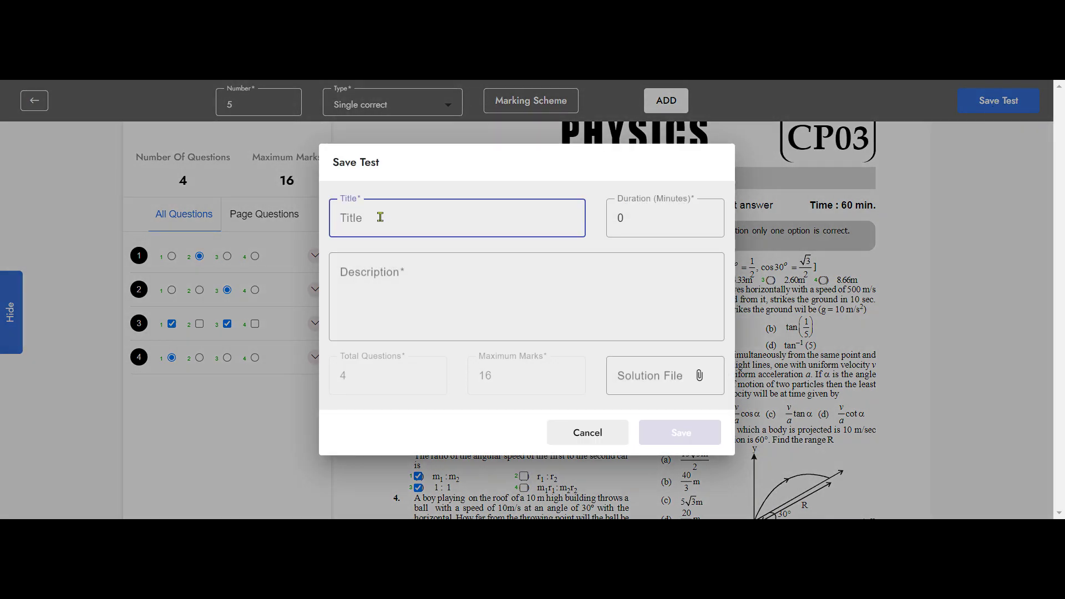
type("Physics Test for")
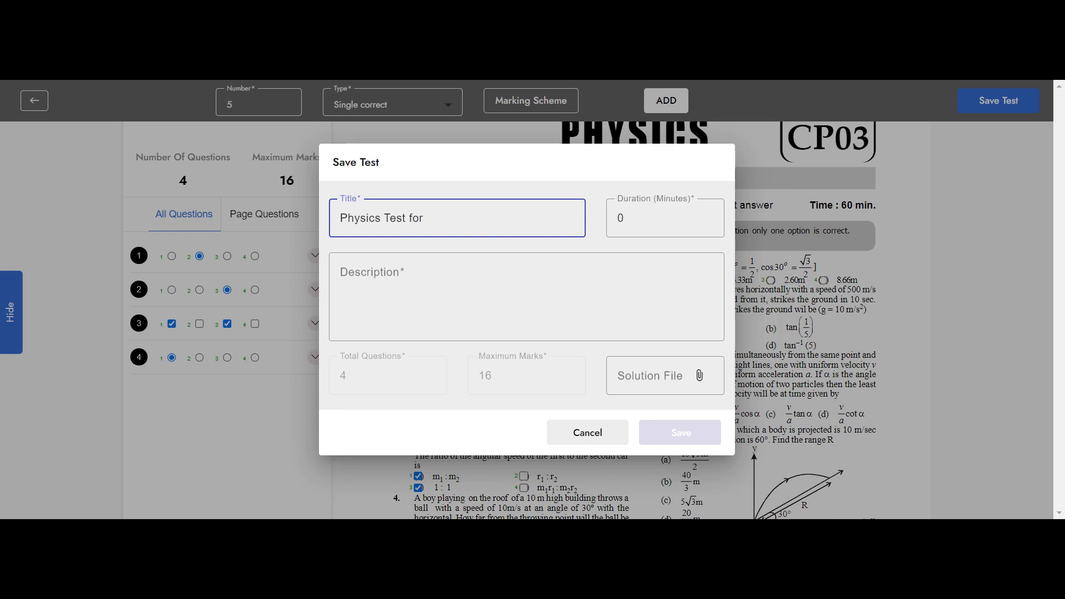
type(" Students")
left_click_drag(476, 218, 325, 227)
key("ctrl+c")
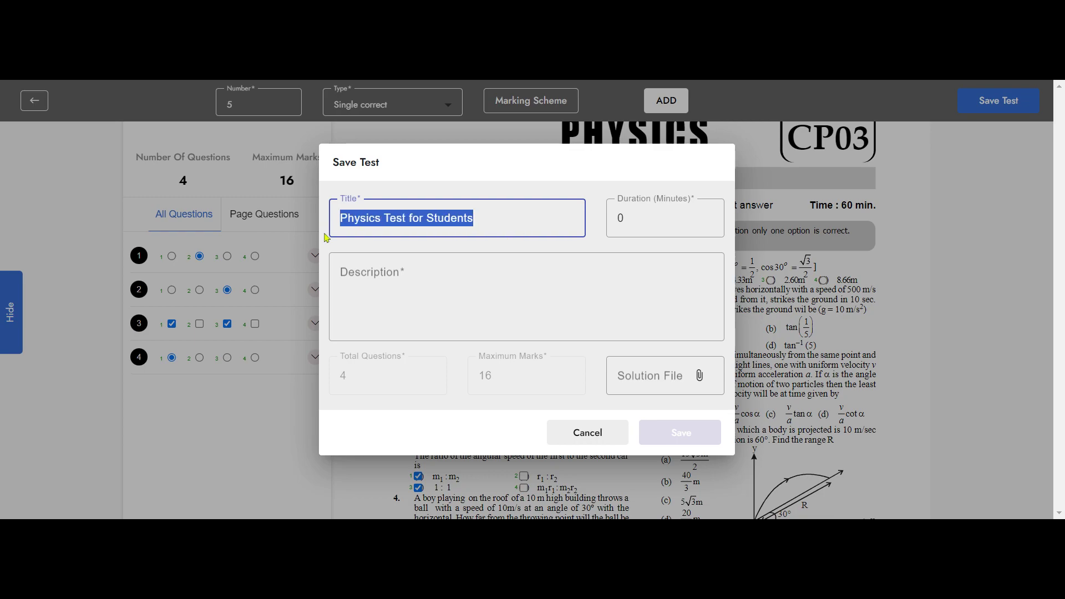
left_click(370, 266)
key("ctrl+v")
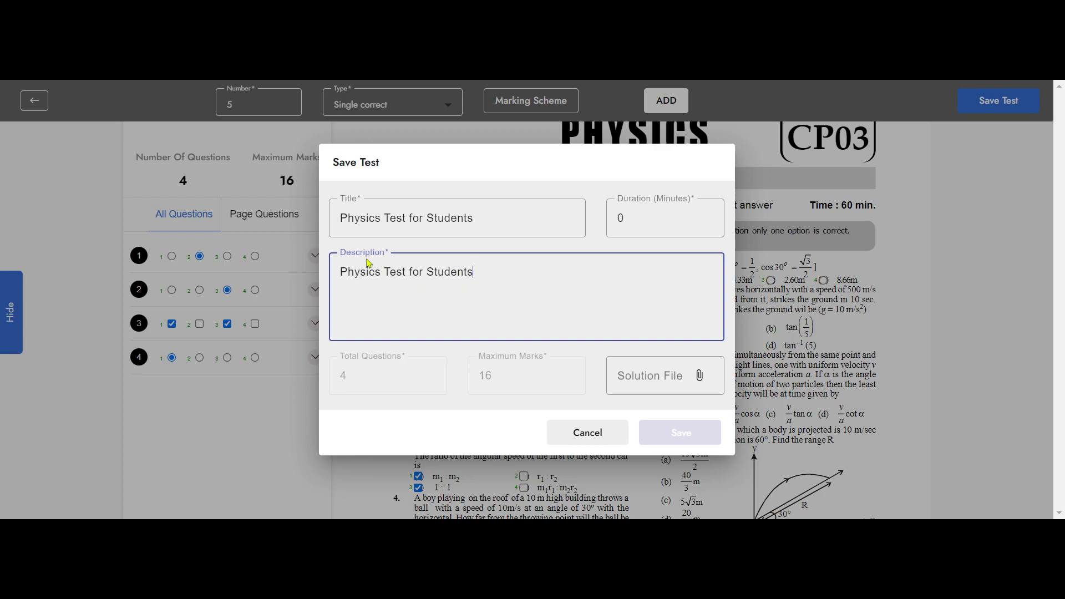
Set the test duration to 60 minutes, attach the Disha_Publ solution file and save the test.
double_click(613, 222)
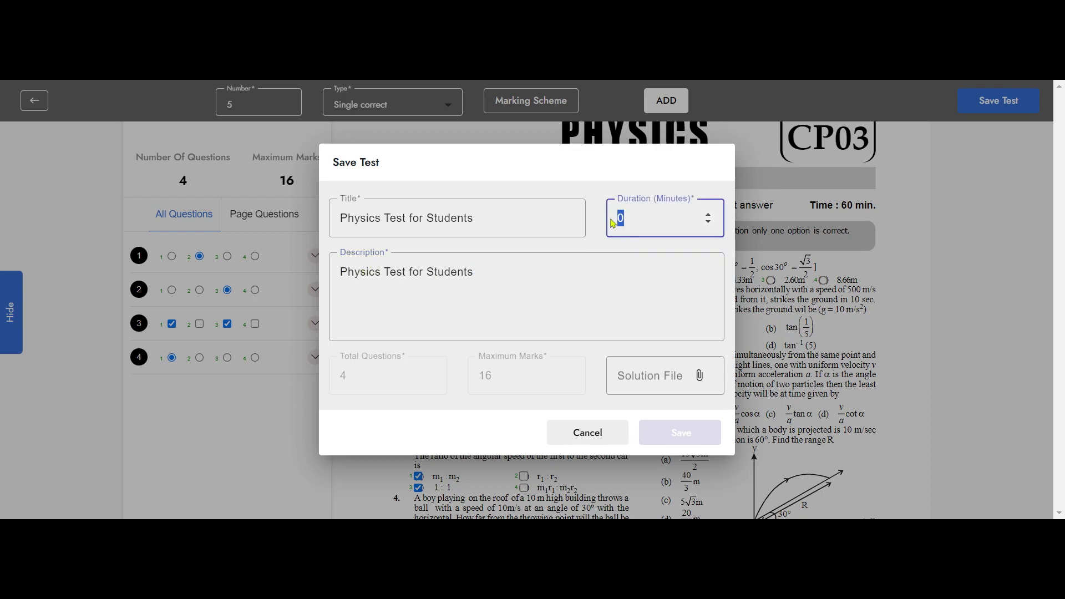
type("60")
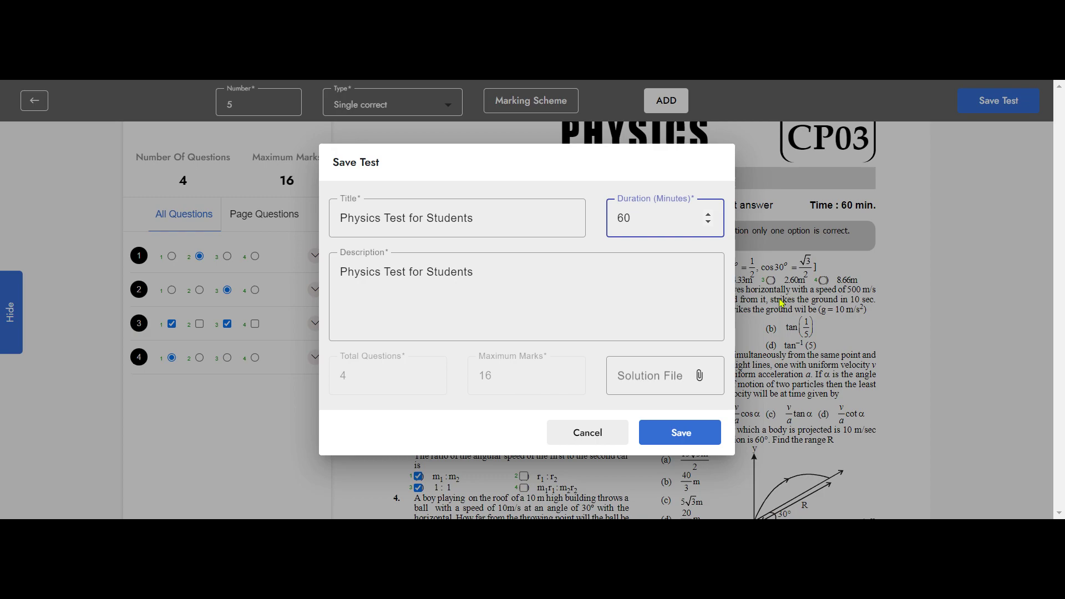
left_click(699, 379)
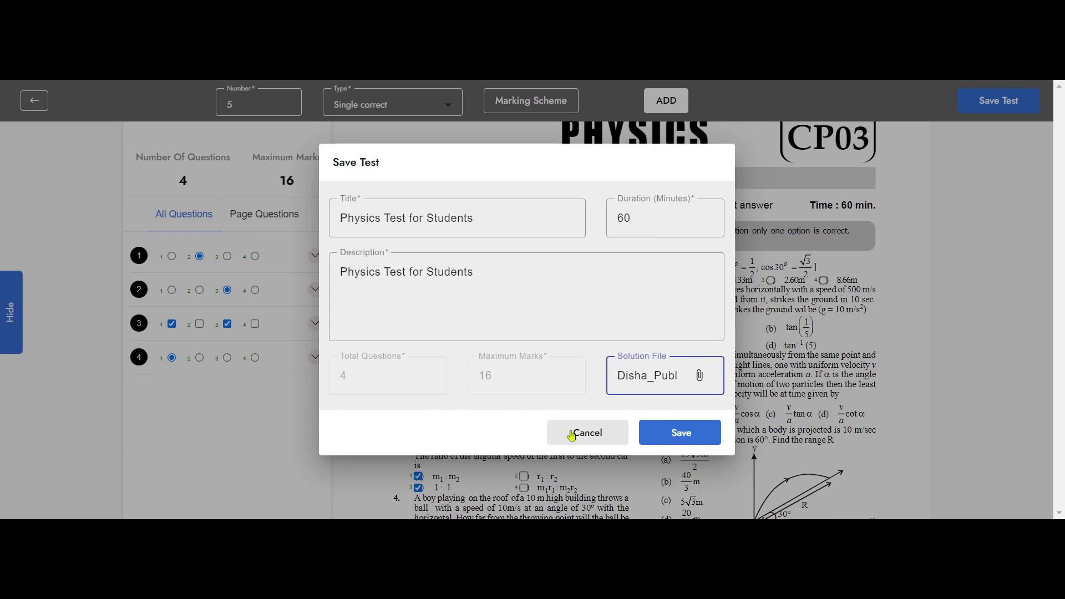
left_click(666, 440)
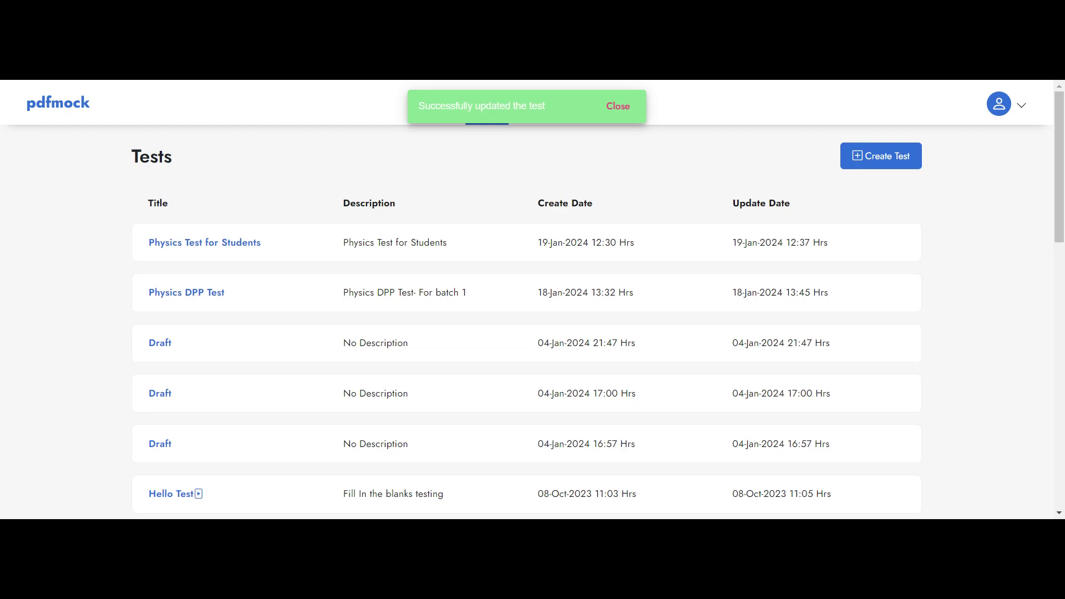
Open the scheduling form for "Physics Test for Students" and set the test mode to Closed Ended.
left_click(171, 244)
scroll(465, 265, "up", 3)
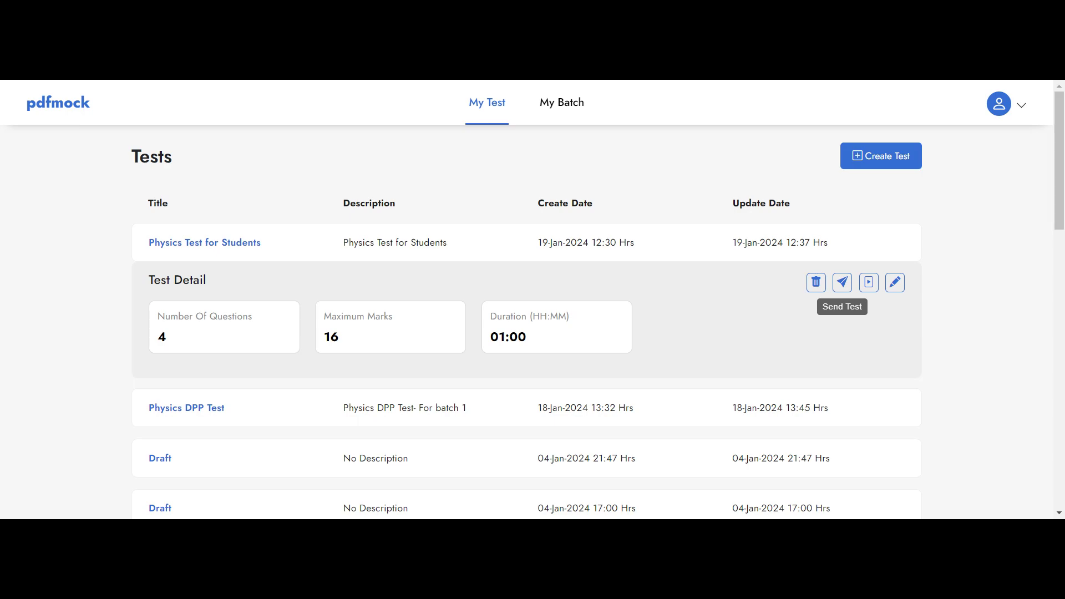
left_click(869, 284)
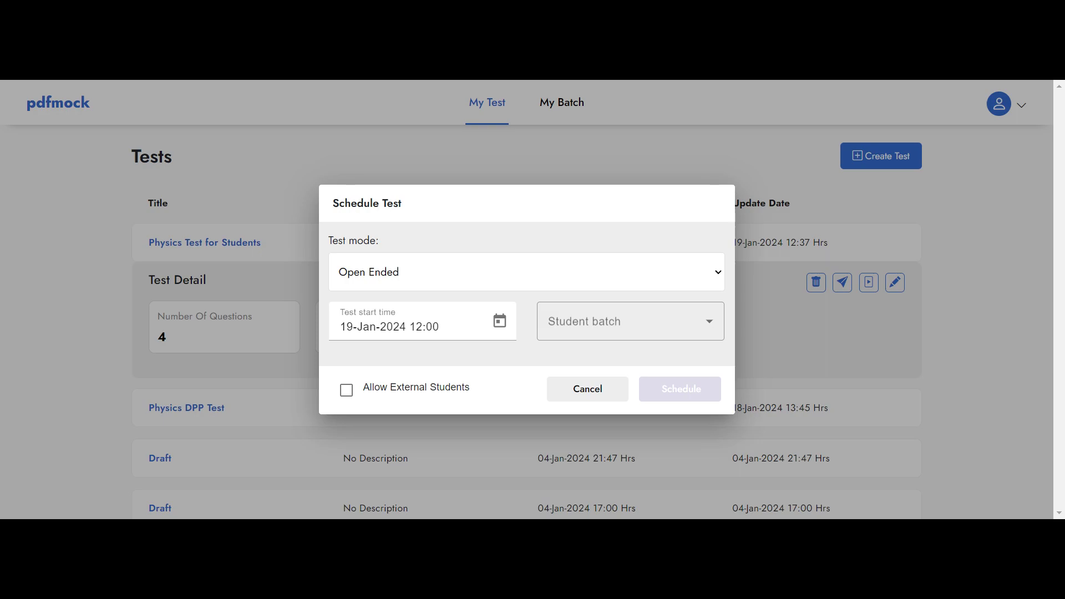
left_click(550, 297)
left_click(601, 291)
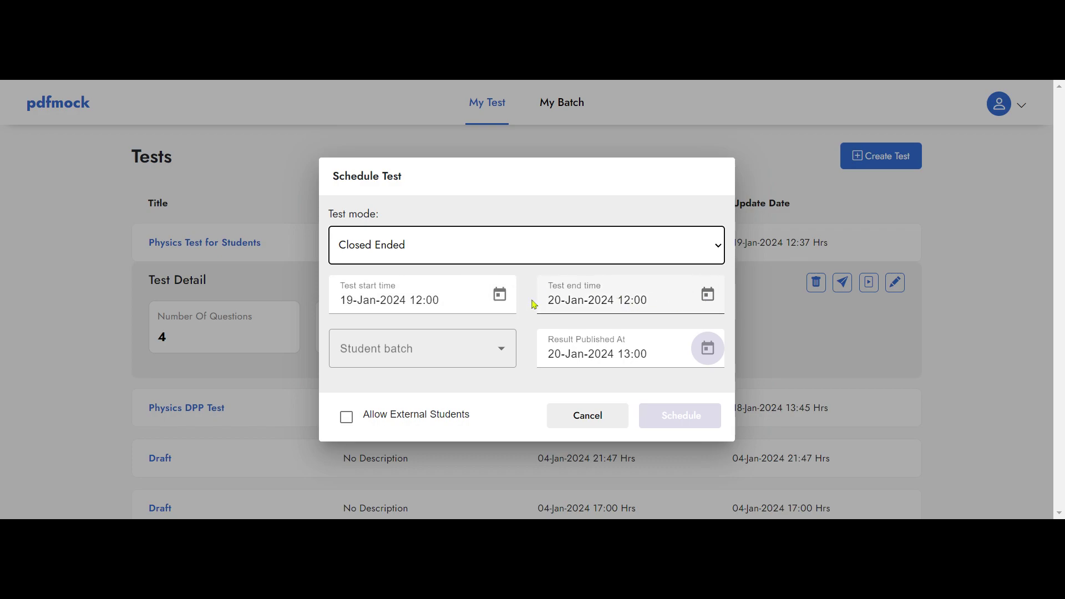
Assign the NEET Fresher, NEET Non Fresher and Kerela Batch student batches, leave external students disallowed and schedule the test.
left_click(483, 358)
left_click(404, 236)
left_click(398, 213)
left_click(368, 172)
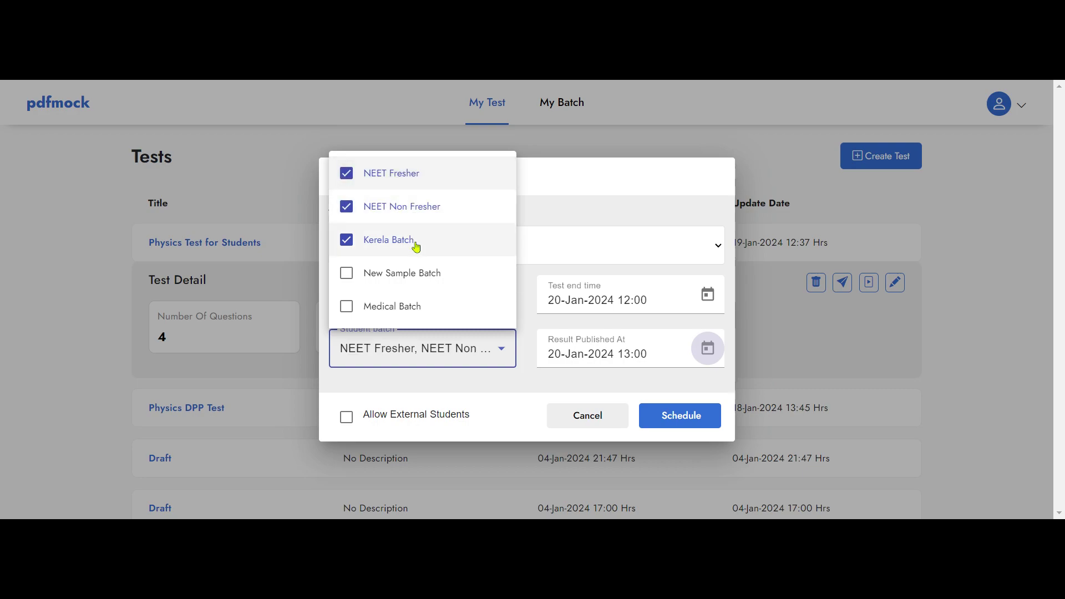
left_click(564, 185)
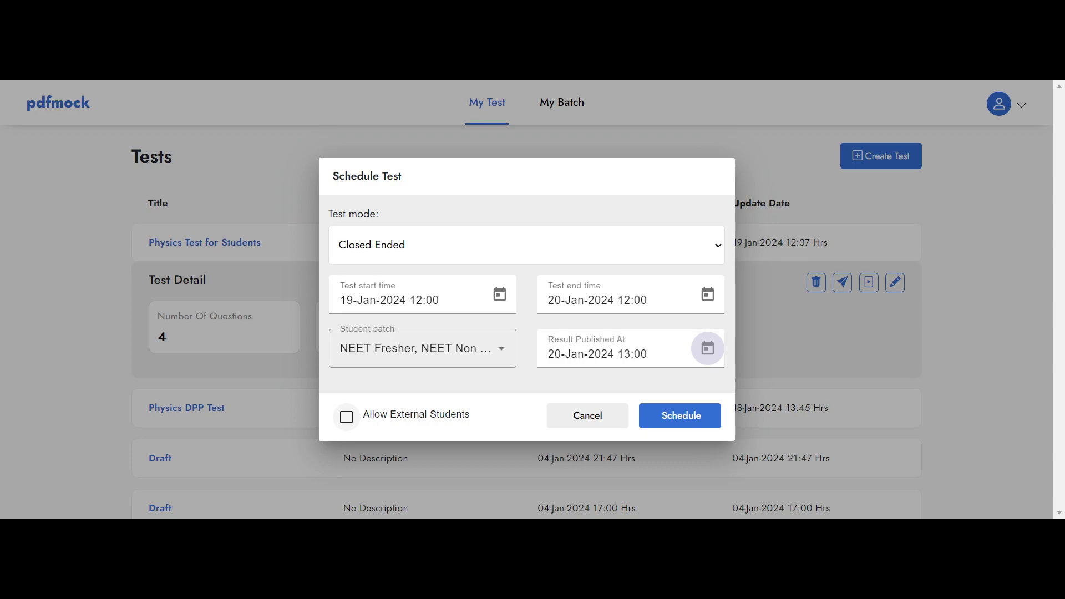
left_click(347, 420)
left_click(347, 422)
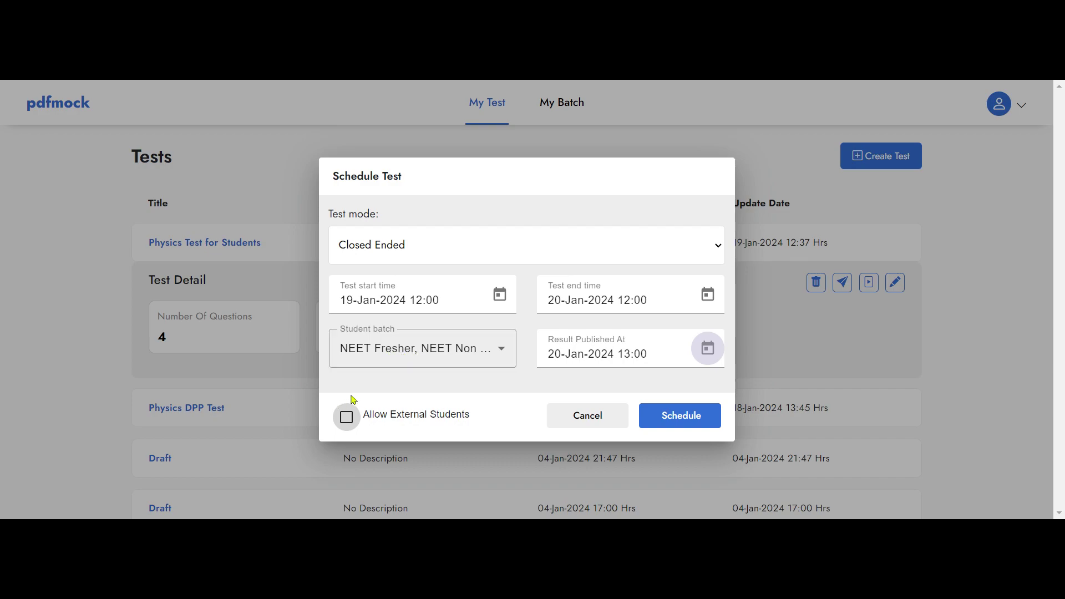
left_click(676, 421)
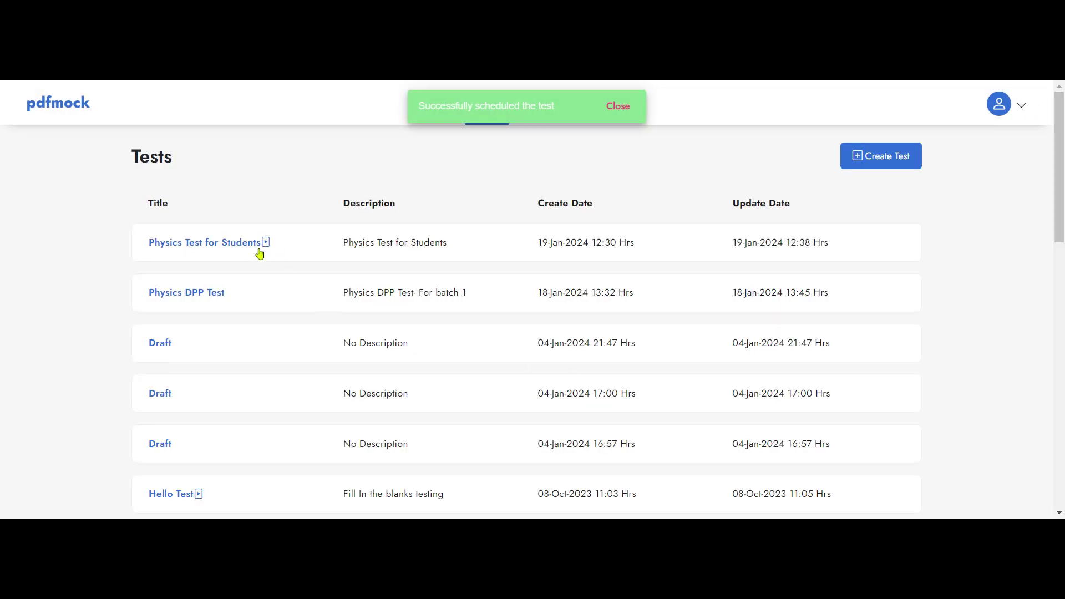
Review the schedule details of "Physics Test for Students" and copy its test URL.
scroll(208, 243, "down", 2)
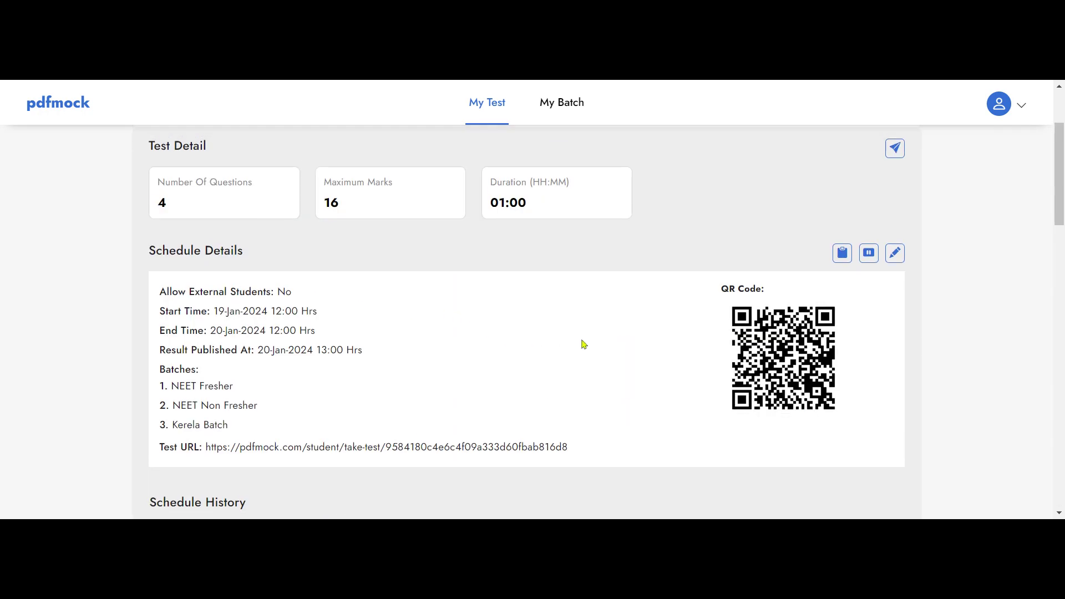
scroll(588, 342, "down", 1)
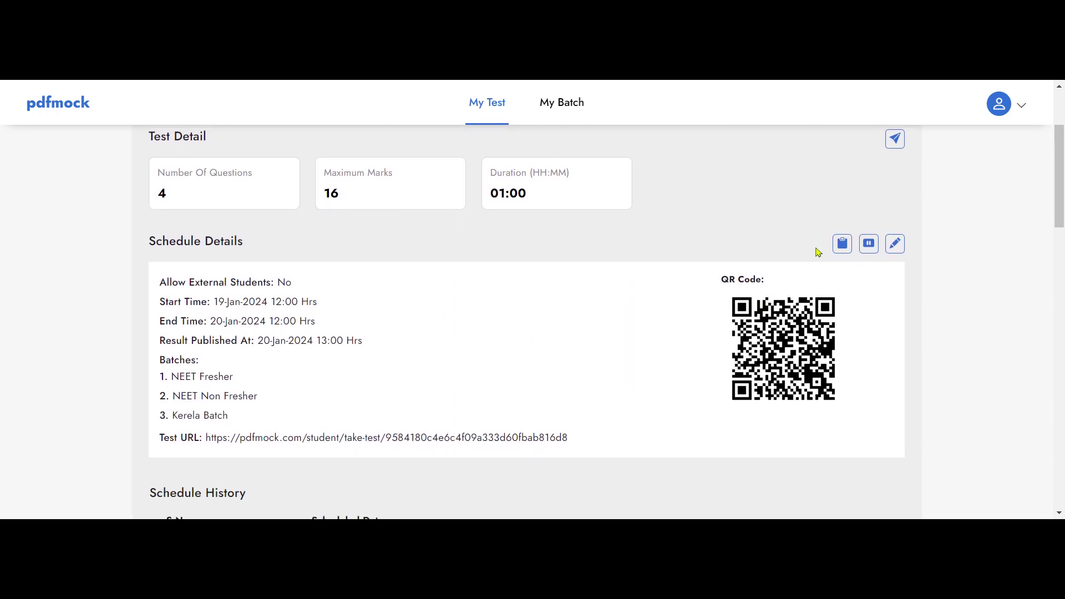
left_click(844, 248)
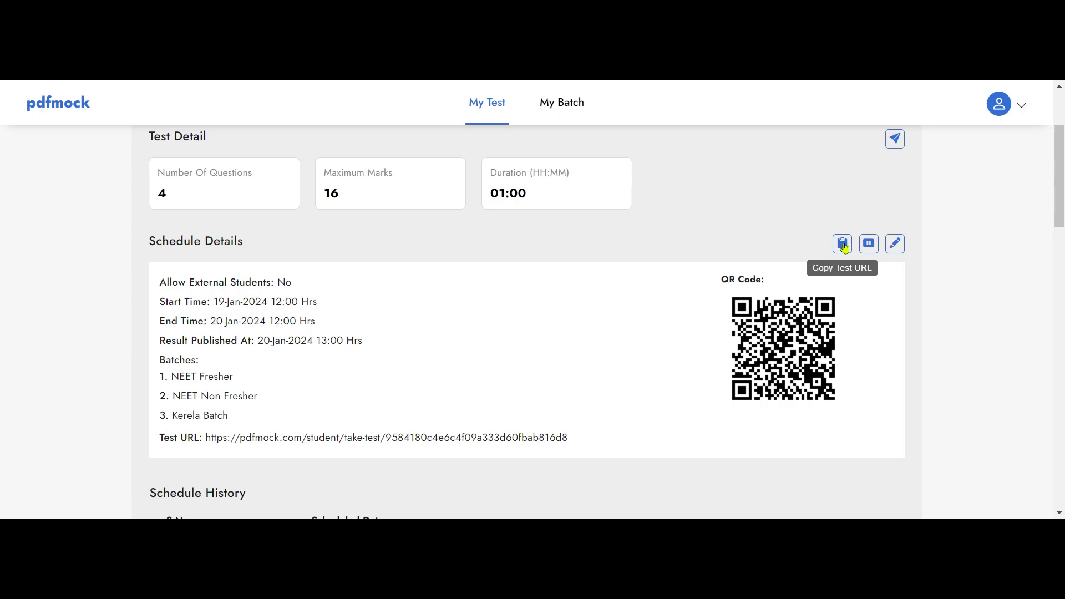
left_click_drag(571, 437, 205, 438)
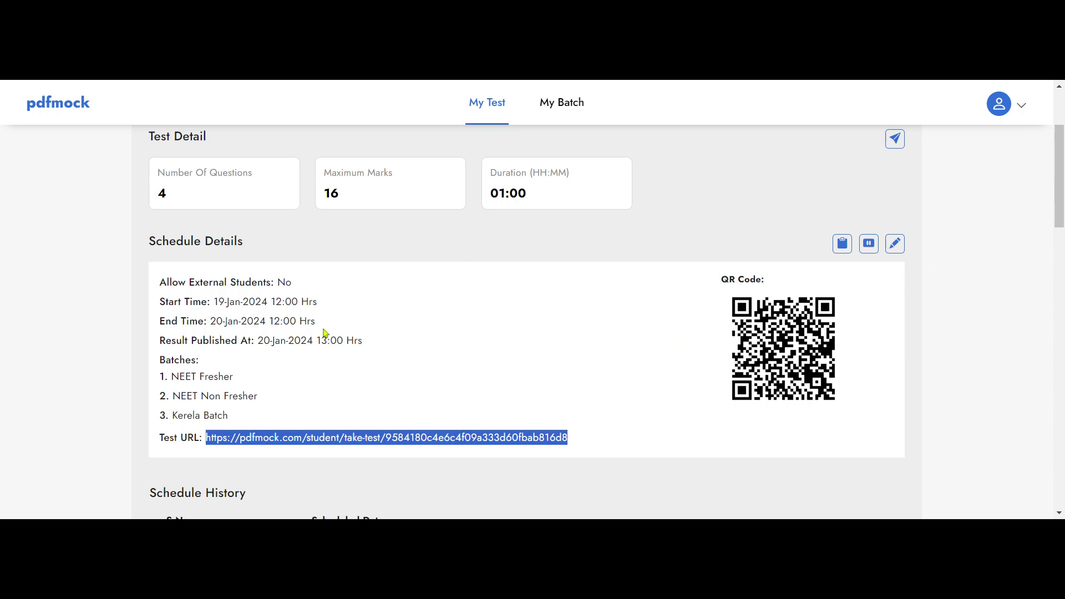
left_click(398, 339)
scroll(499, 327, "up", 1)
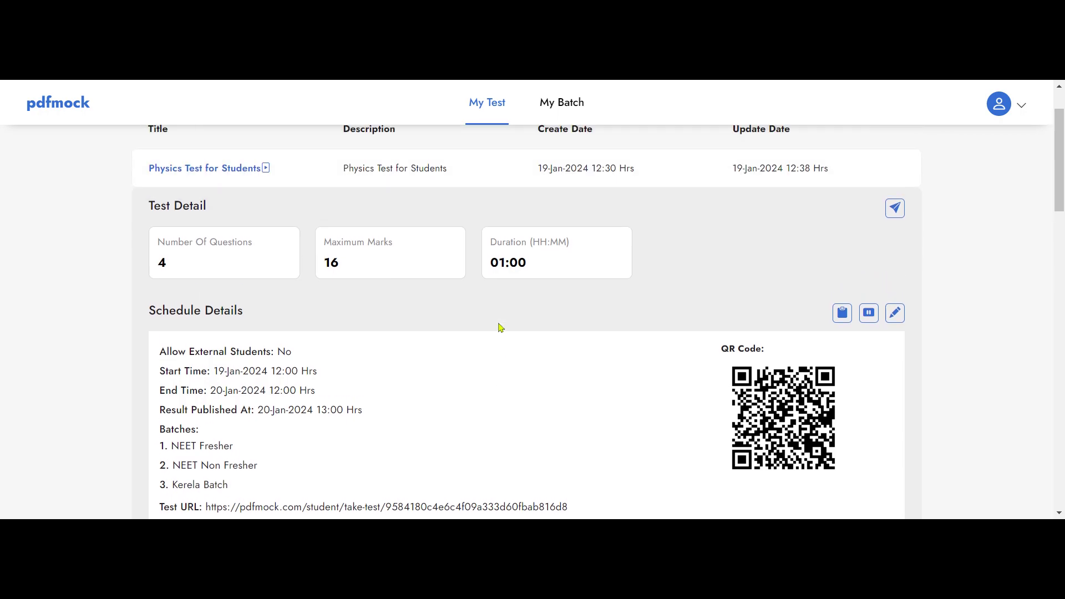